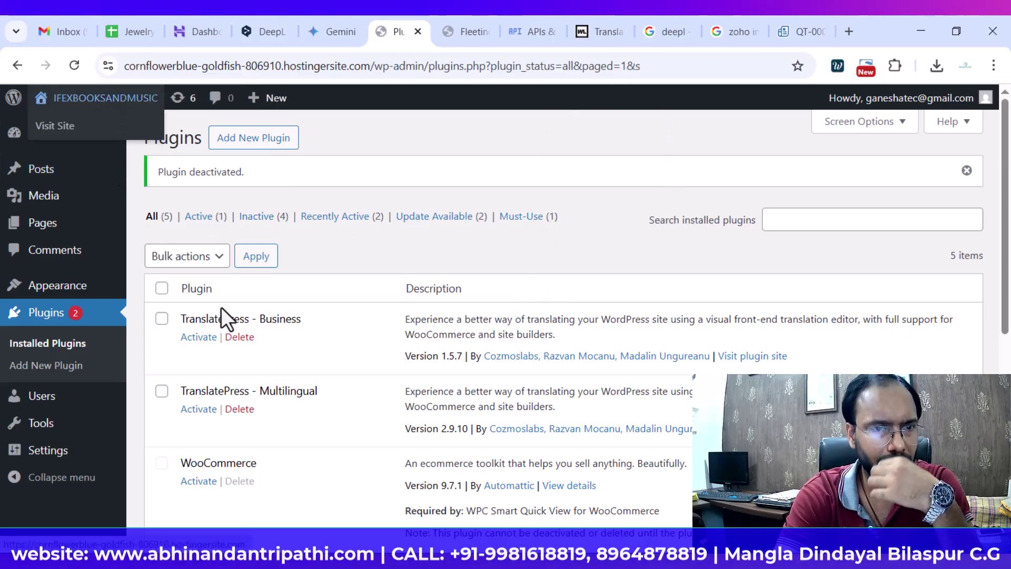
# Open the IFEXBOOKSANDMUSIC site front end in a new tab and close the tab with the previously opened blog post
pyautogui.moveTo(105, 99)
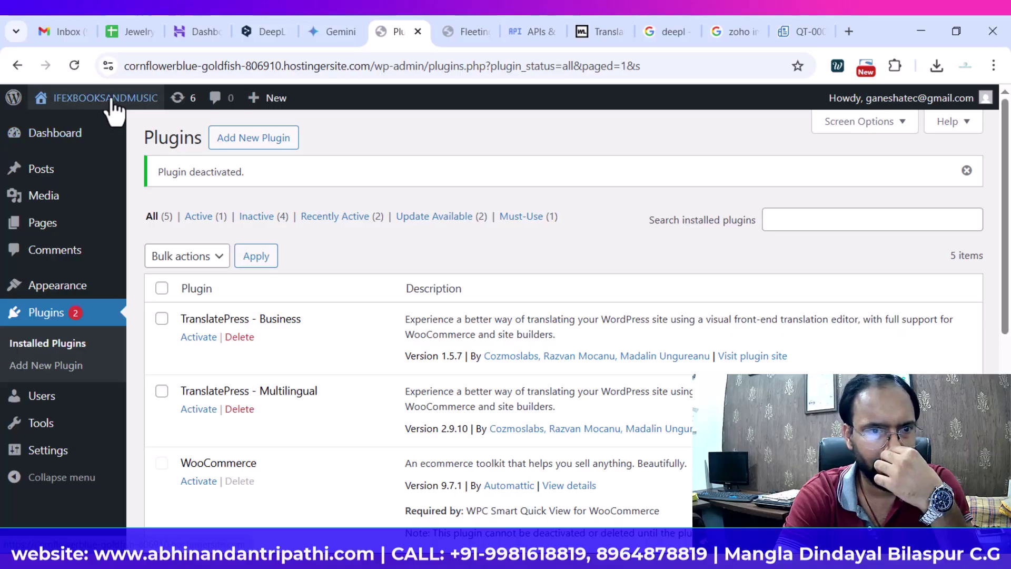
pyautogui.rightClick(55, 127)
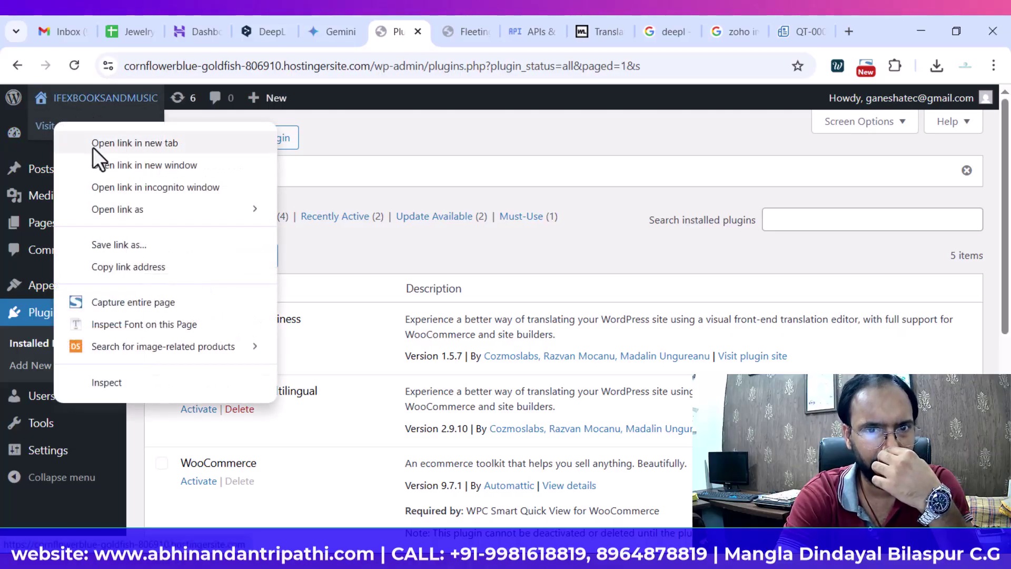
pyautogui.click(92, 143)
pyautogui.click(500, 30)
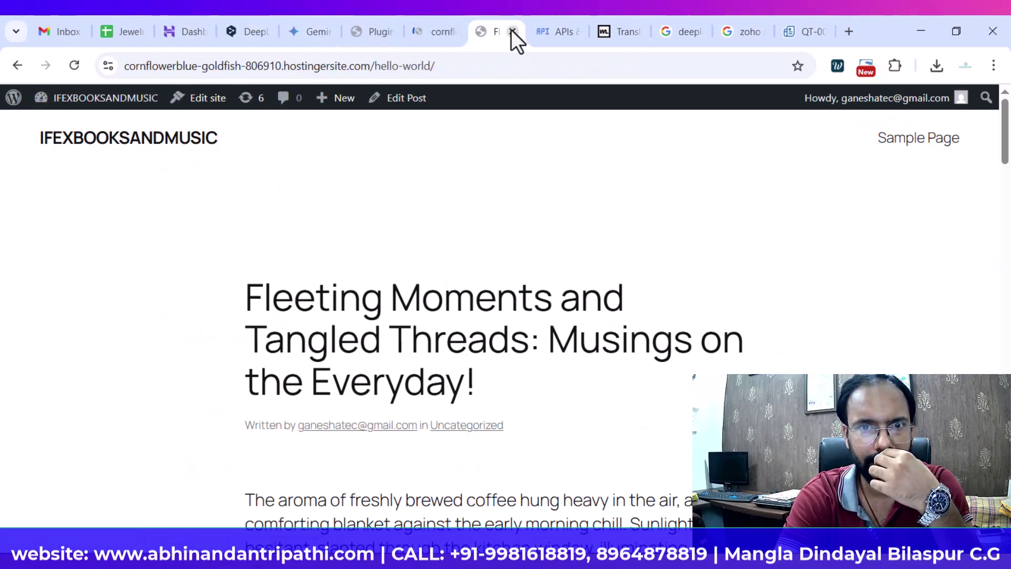
pyautogui.click(511, 30)
pyautogui.click(435, 30)
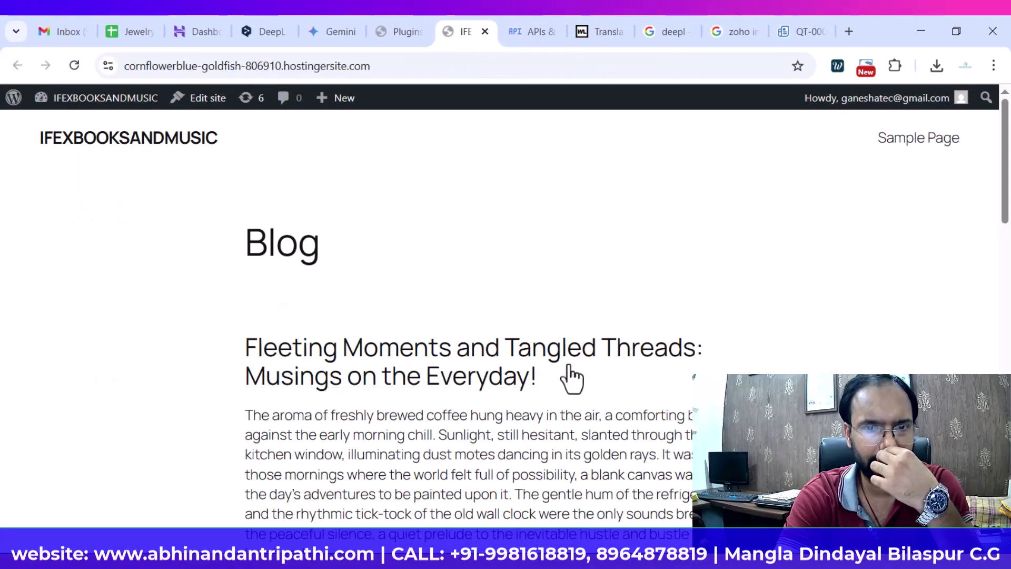
# Review the blog page and the post "Fleeting Moments and Tangled Threads: Musings on the Everyday!", then return to the blog page
pyautogui.scroll(-10, 737, 303)
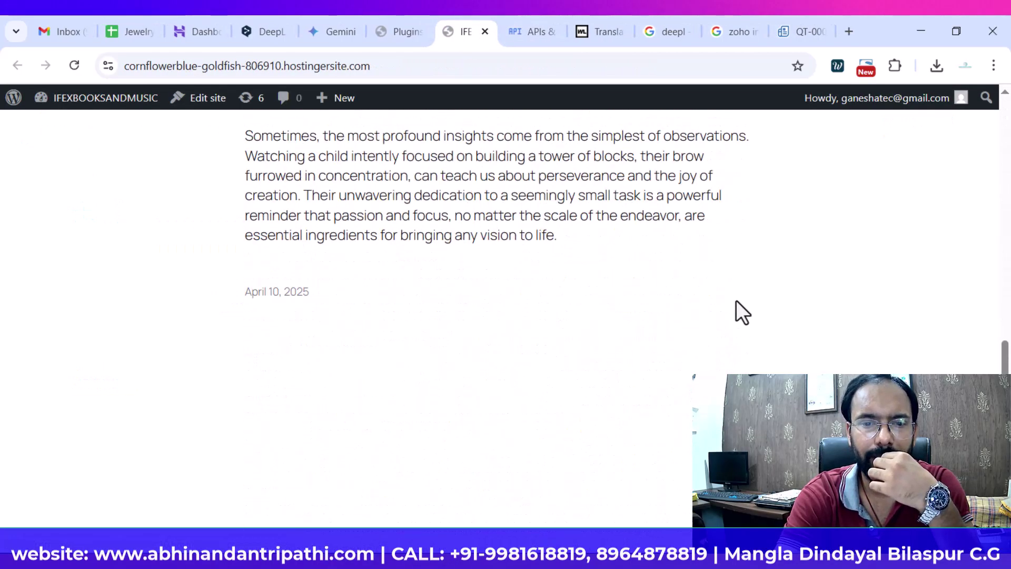
pyautogui.scroll(10, 736, 300)
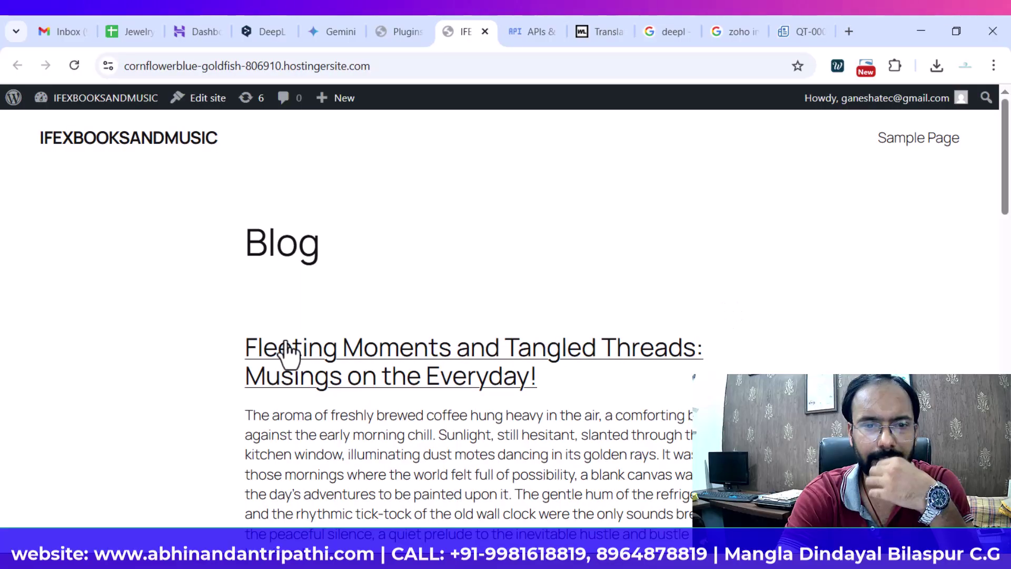
pyautogui.click(421, 358)
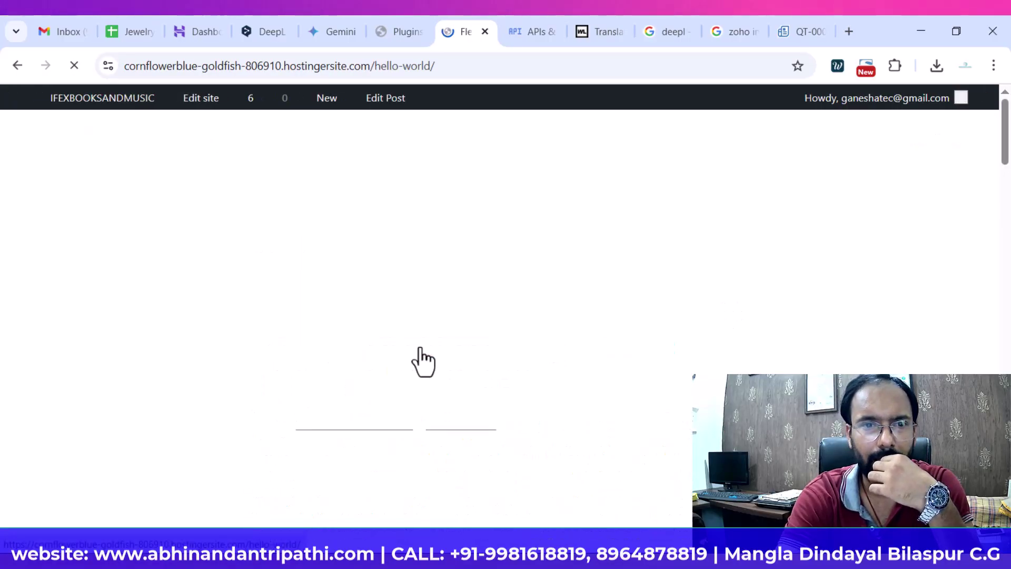
pyautogui.scroll(-15, 179, 390)
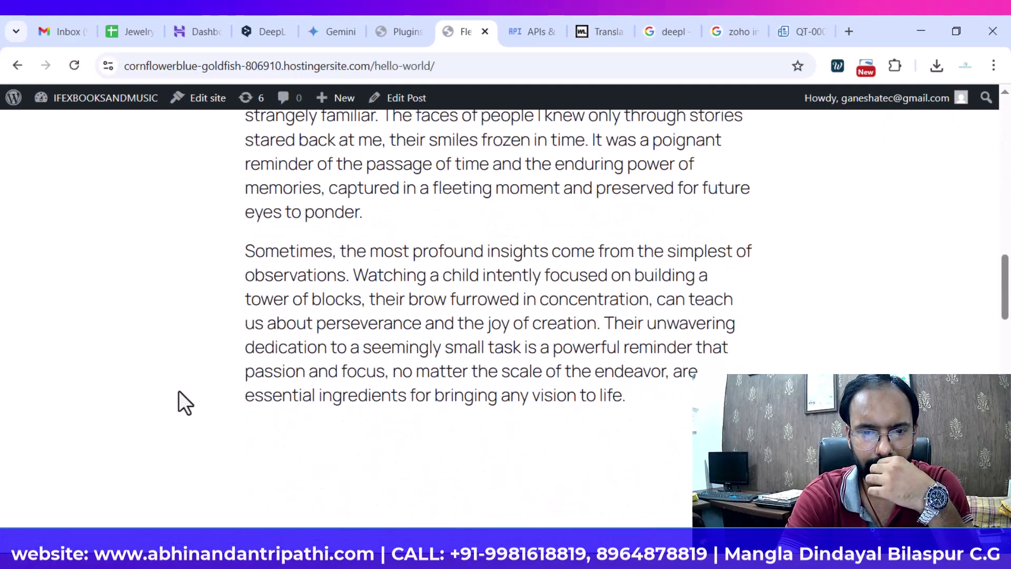
pyautogui.scroll(6, 178, 390)
pyautogui.scroll(8, 179, 390)
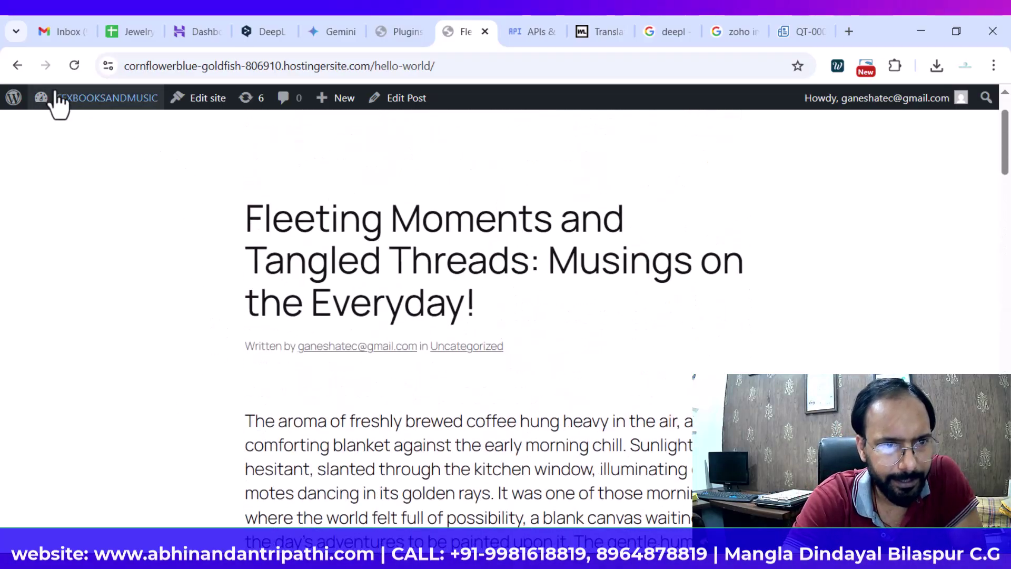
pyautogui.click(16, 69)
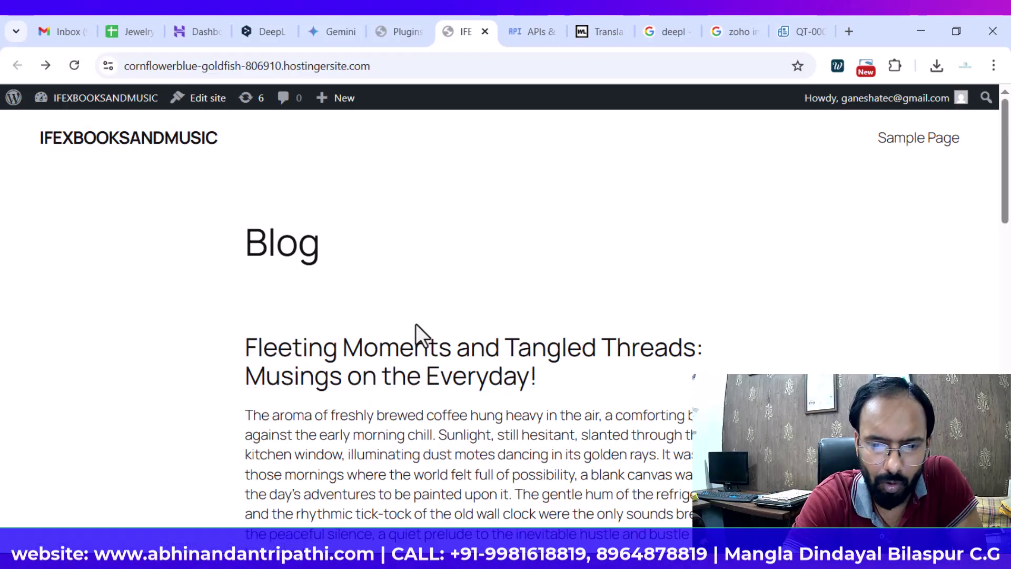
# Search for new WordPress plugins with "translate" and activate Translate Multilingual sites – TranslatePress
pyautogui.click(391, 26)
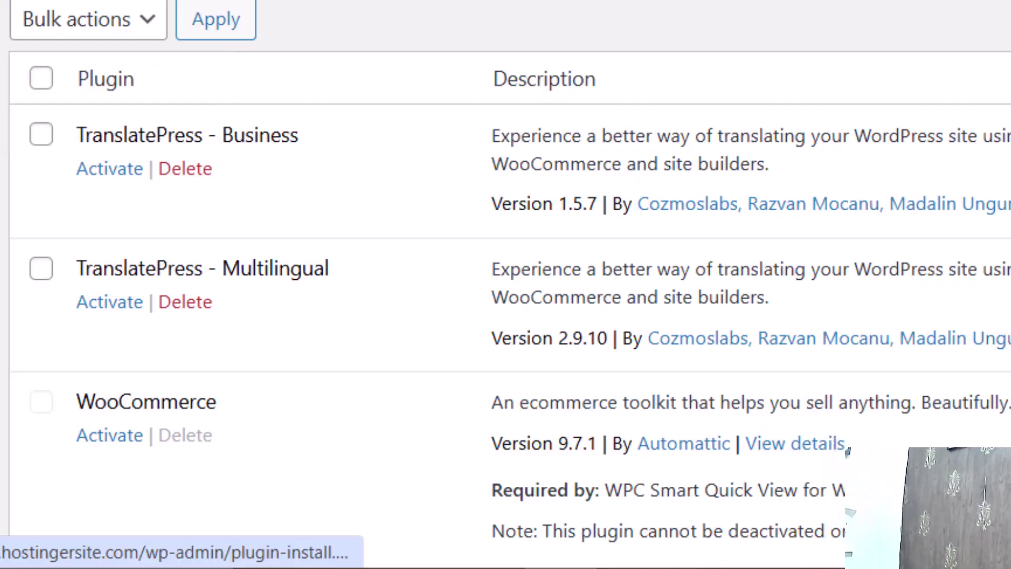
pyautogui.click(3, 295)
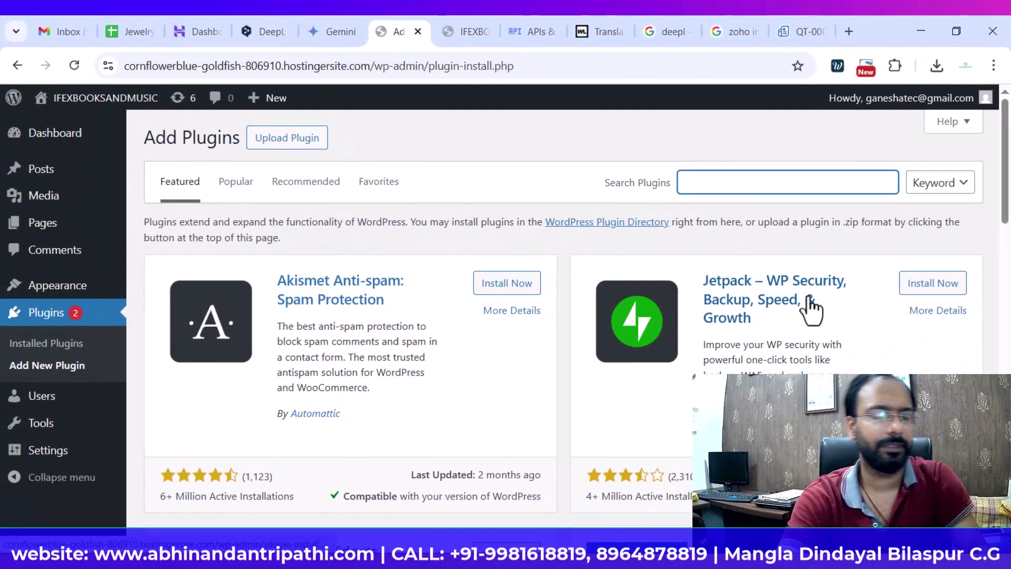
pyautogui.write('transla')
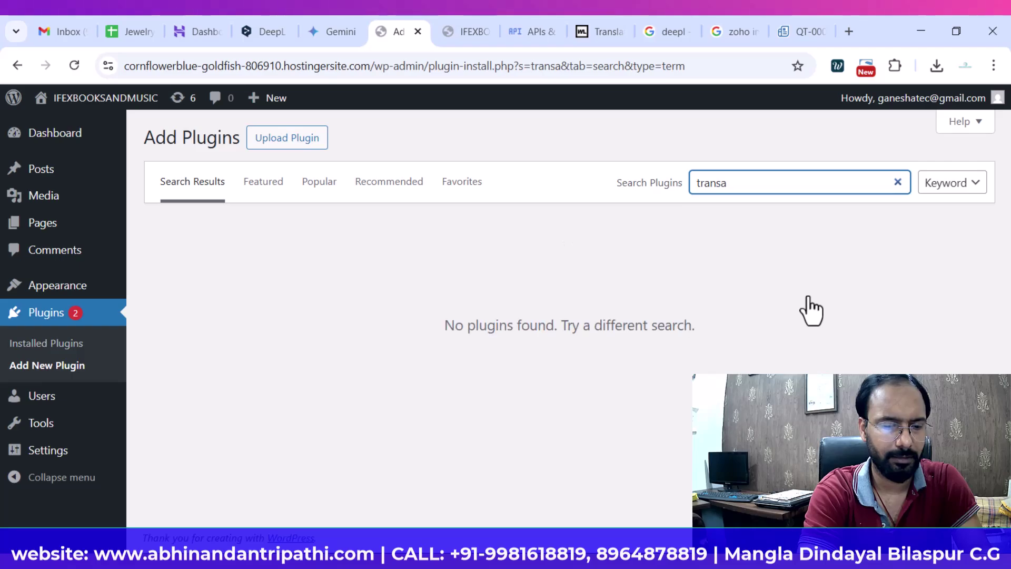
pyautogui.write('te')
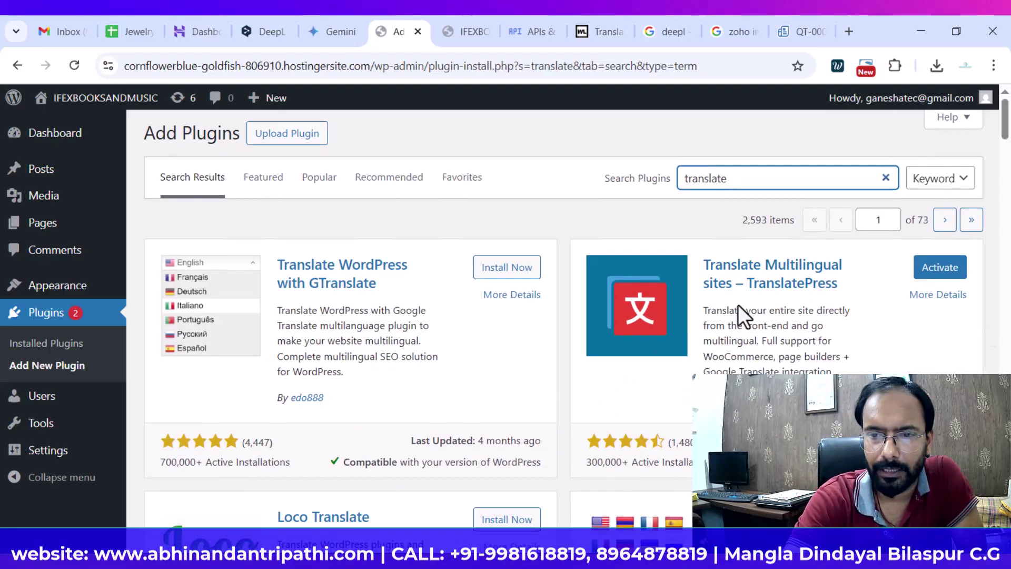
pyautogui.scroll(-3, 738, 304)
pyautogui.scroll(2, 800, 270)
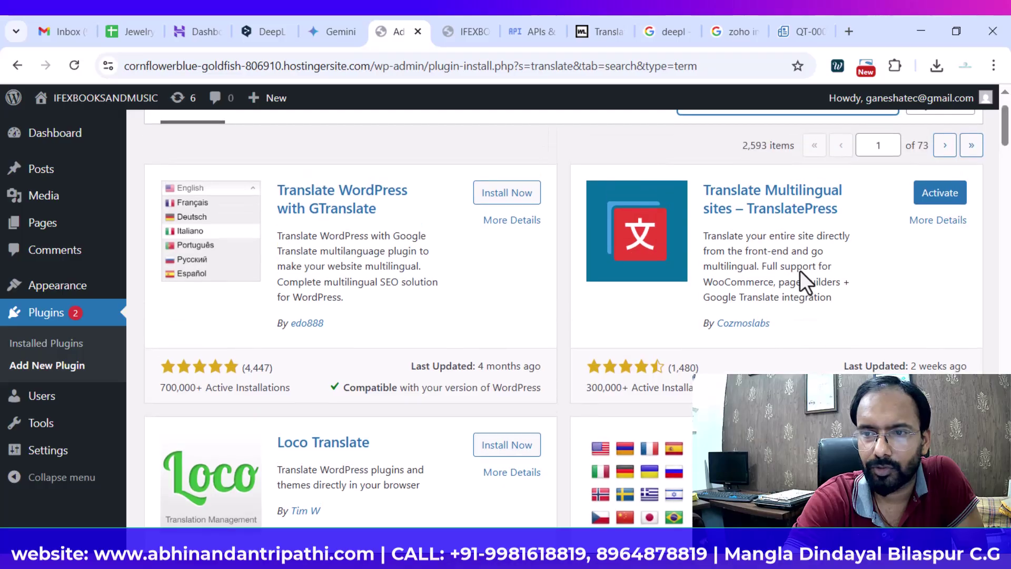
pyautogui.click(933, 200)
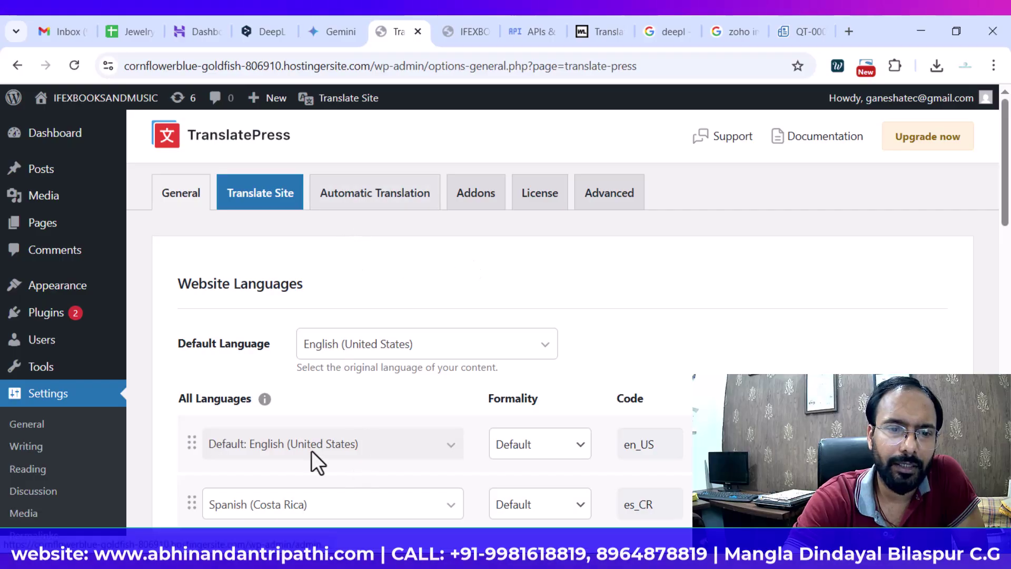
# Remove French (France), German and Spanish (Costa Rica) from the TranslatePress website languages
pyautogui.scroll(-4, 339, 467)
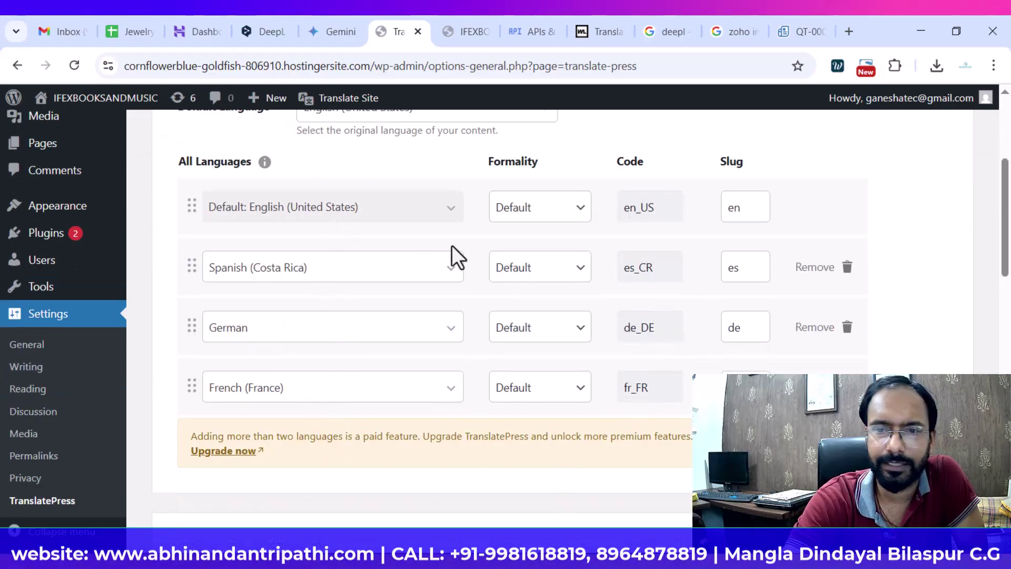
pyautogui.scroll(-3, 503, 327)
pyautogui.scroll(4, 501, 337)
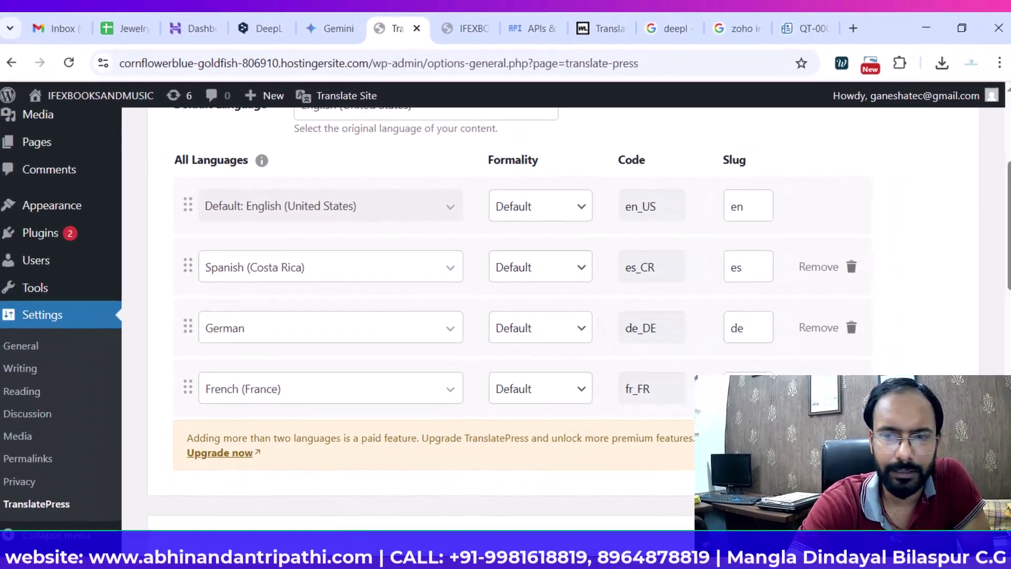
pyautogui.click(815, 387)
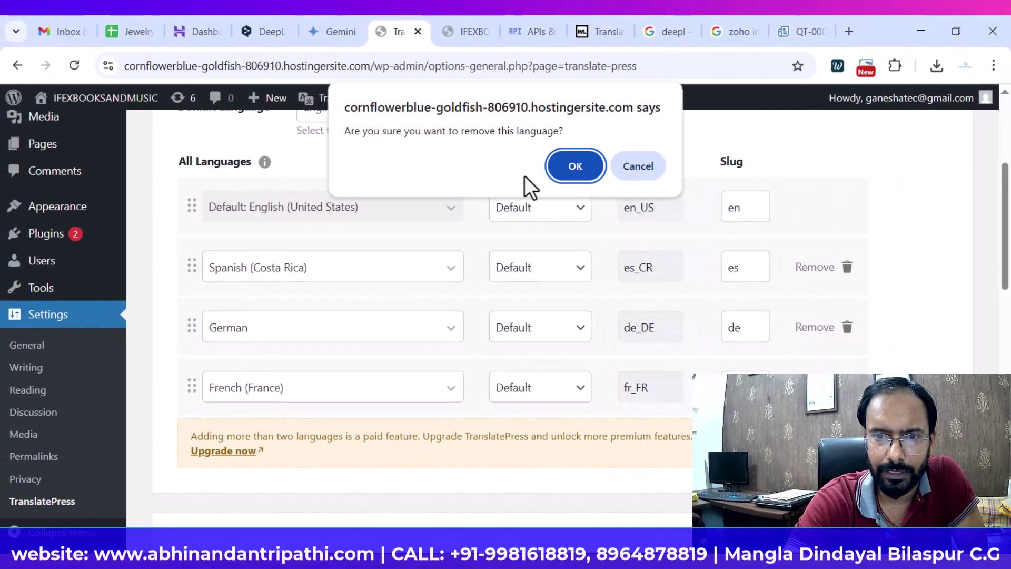
pyautogui.press('Return')
pyautogui.click(814, 327)
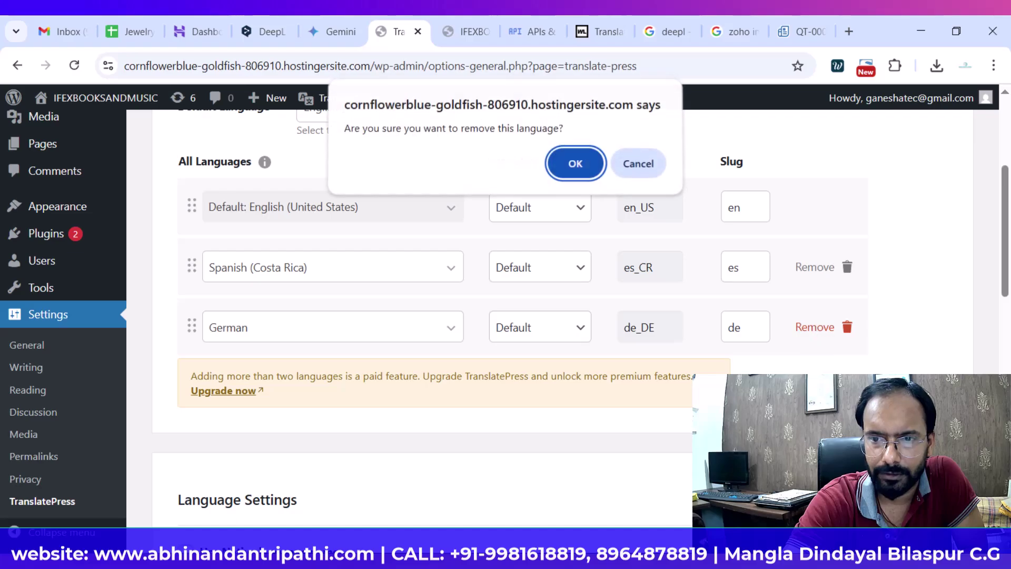
pyautogui.click(566, 163)
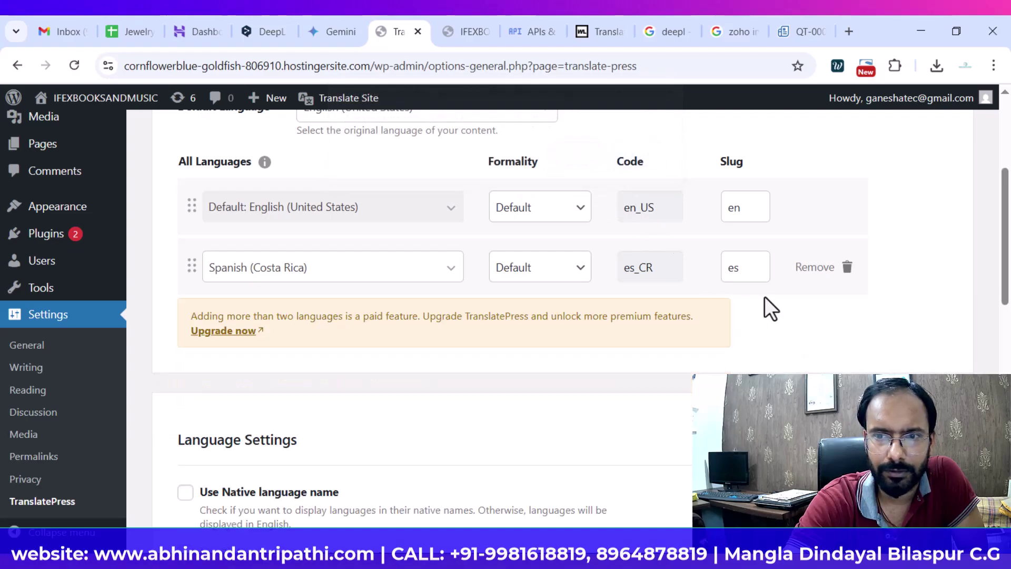
pyautogui.click(819, 269)
pyautogui.click(571, 168)
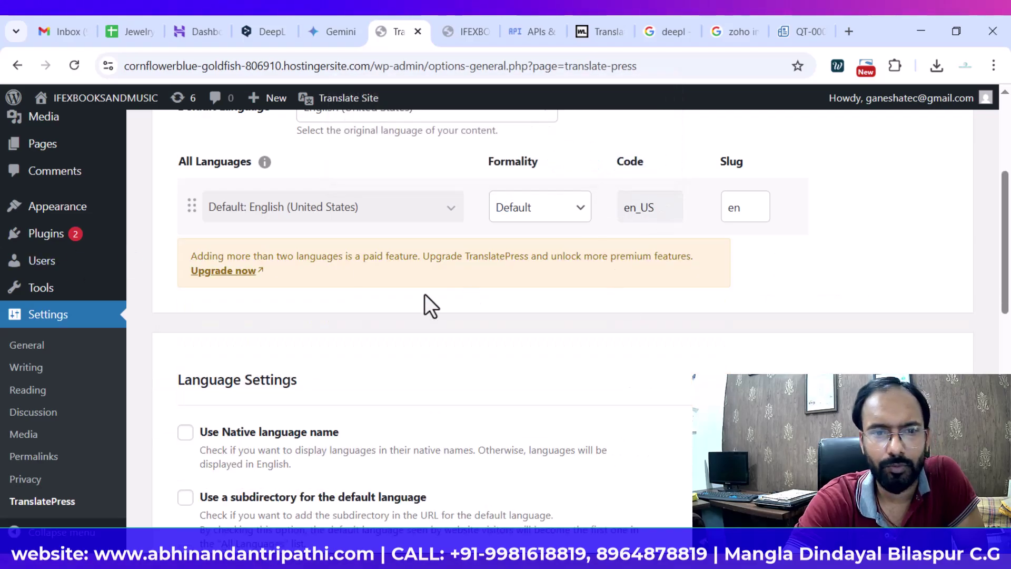
pyautogui.scroll(5, 436, 302)
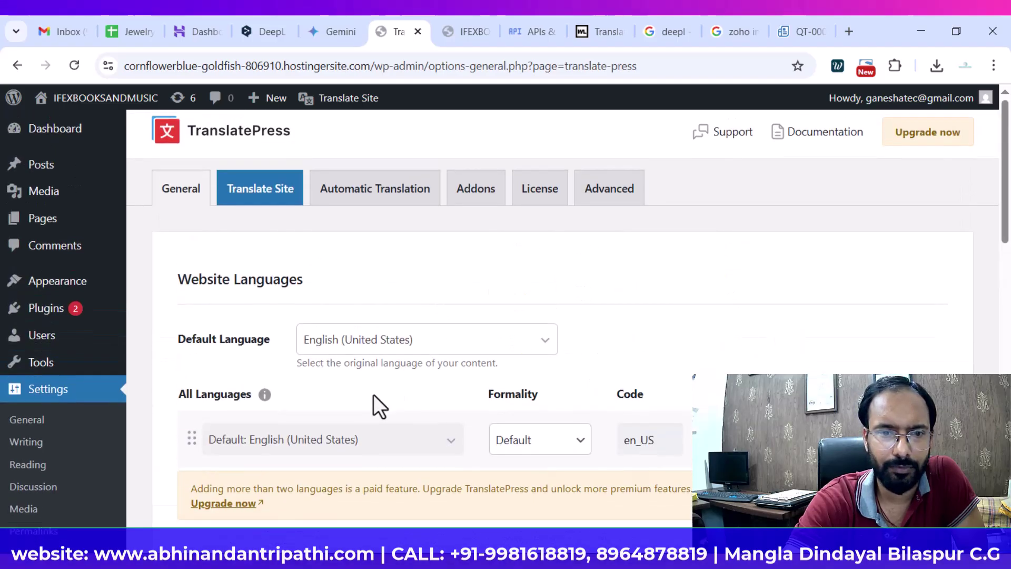
pyautogui.scroll(-1, 374, 394)
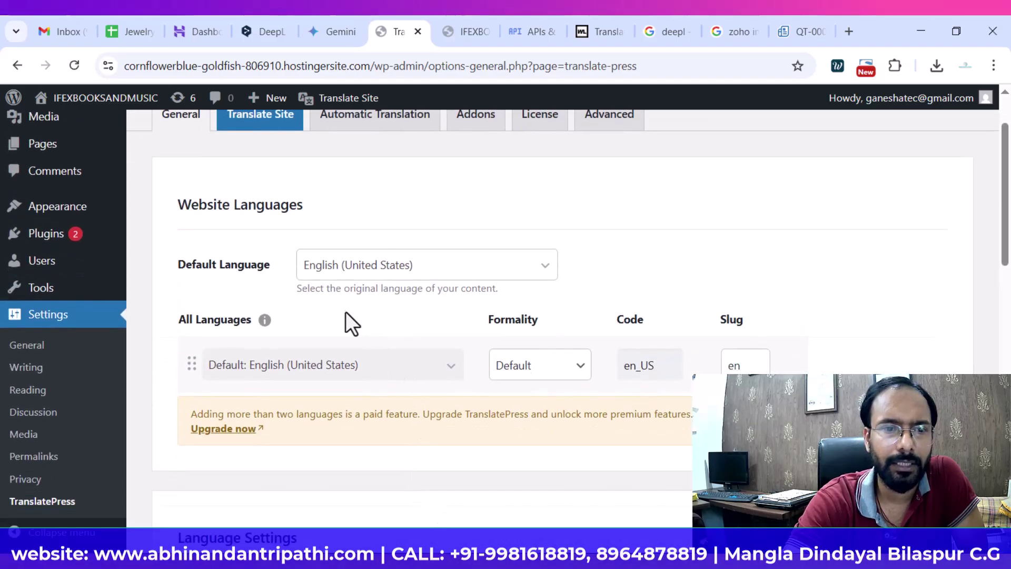
pyautogui.click(489, 266)
pyautogui.click(625, 273)
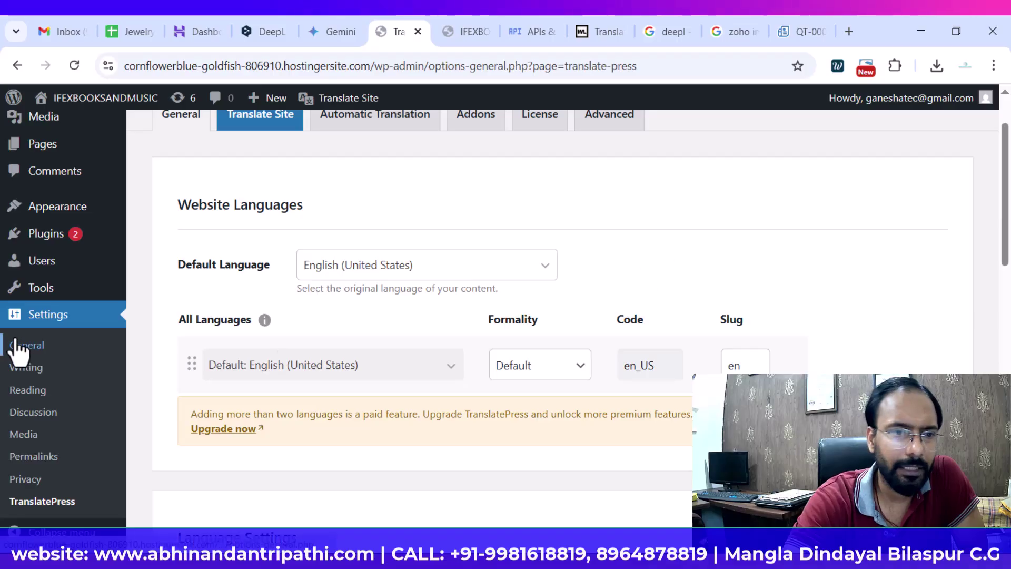
pyautogui.moveTo(77, 243)
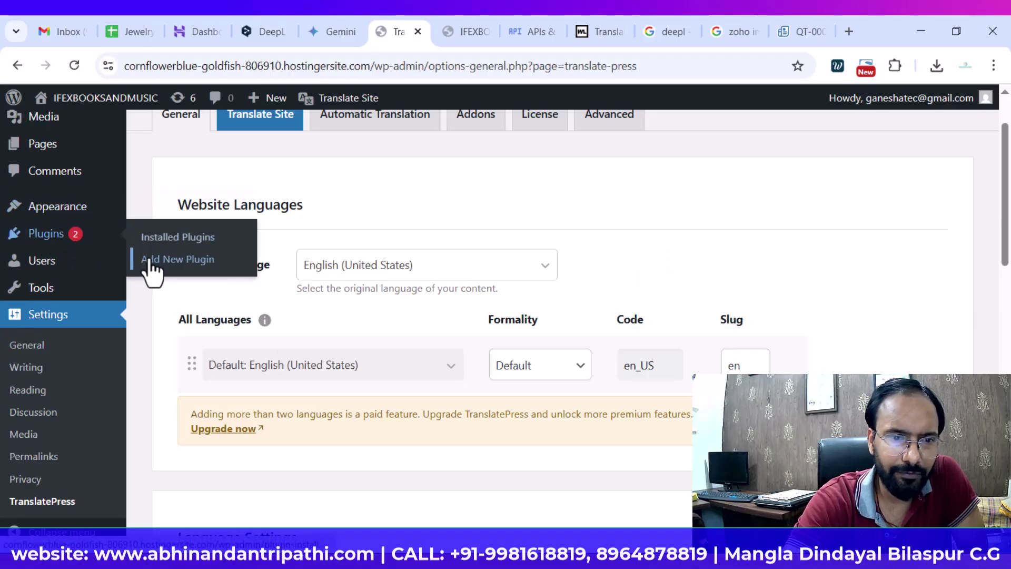
pyautogui.click(153, 238)
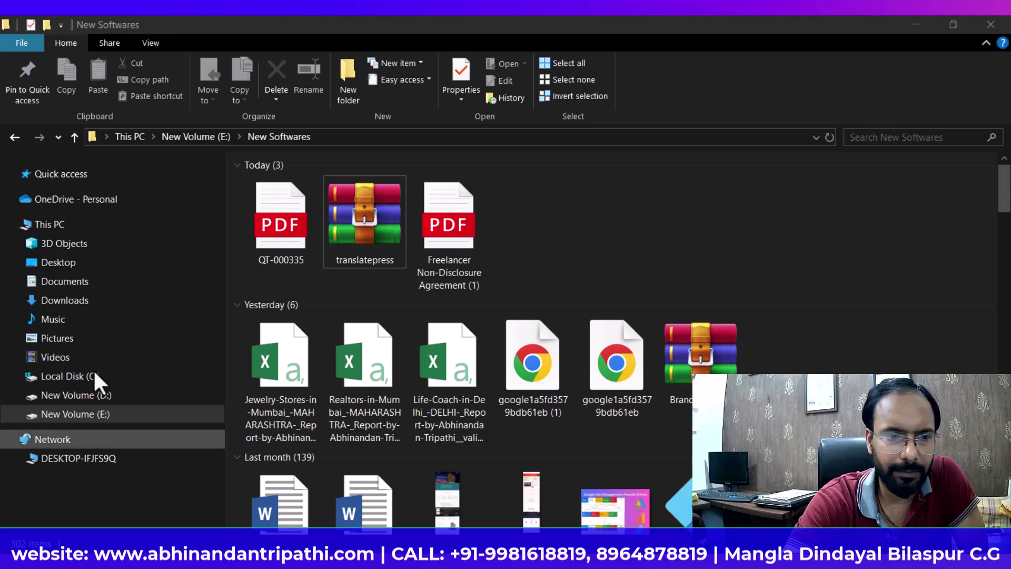
pyautogui.click(370, 188)
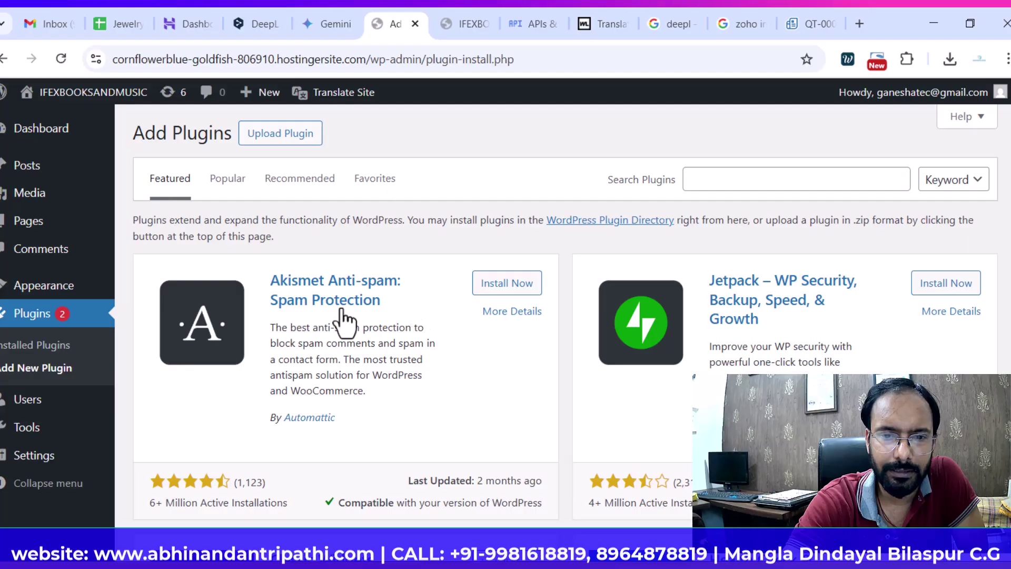
pyautogui.click(272, 136)
pyautogui.click(435, 276)
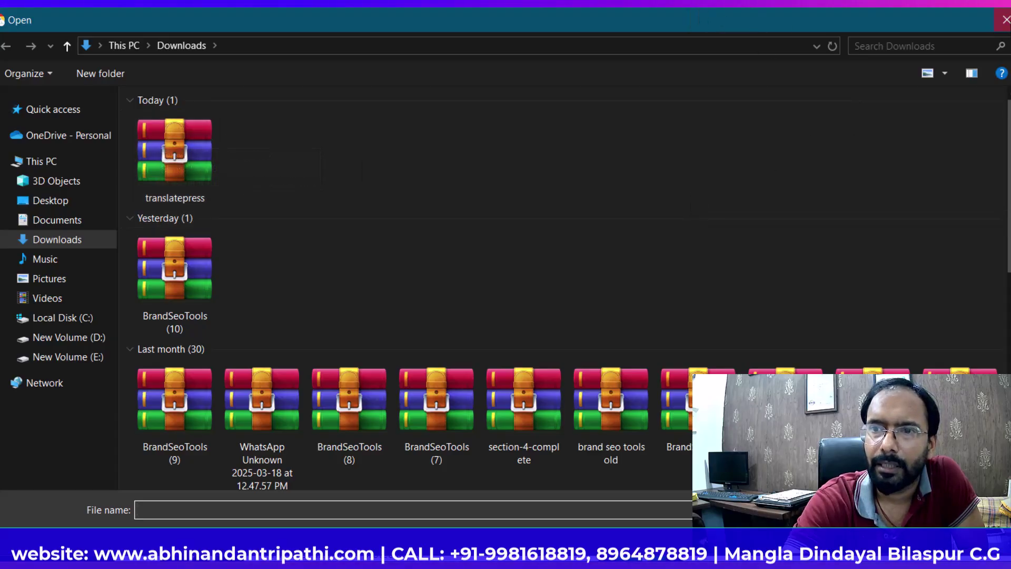
pyautogui.click(1003, 20)
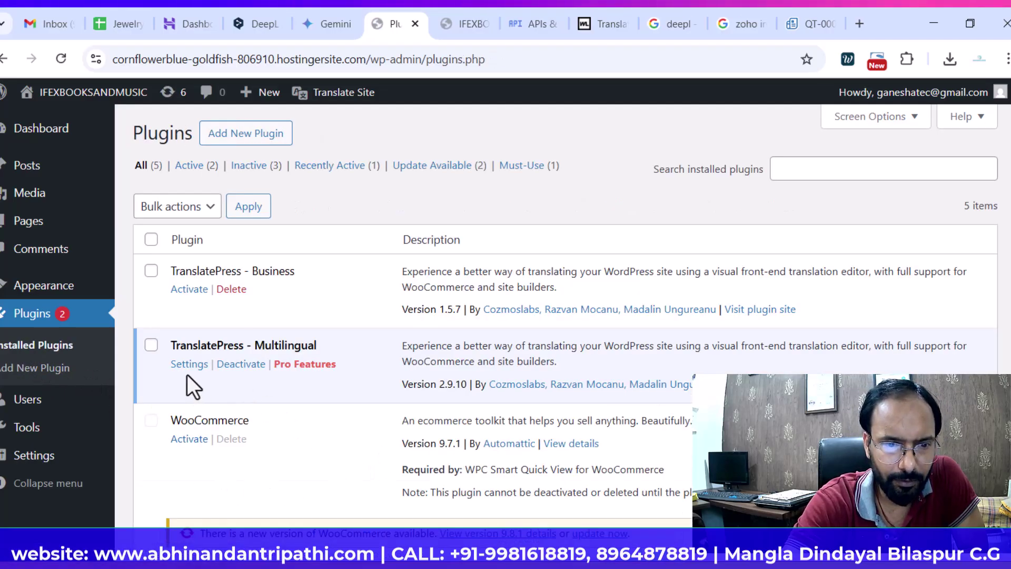
# Activate the TranslatePress - Business plugin and open the TranslatePress settings
pyautogui.click(182, 290)
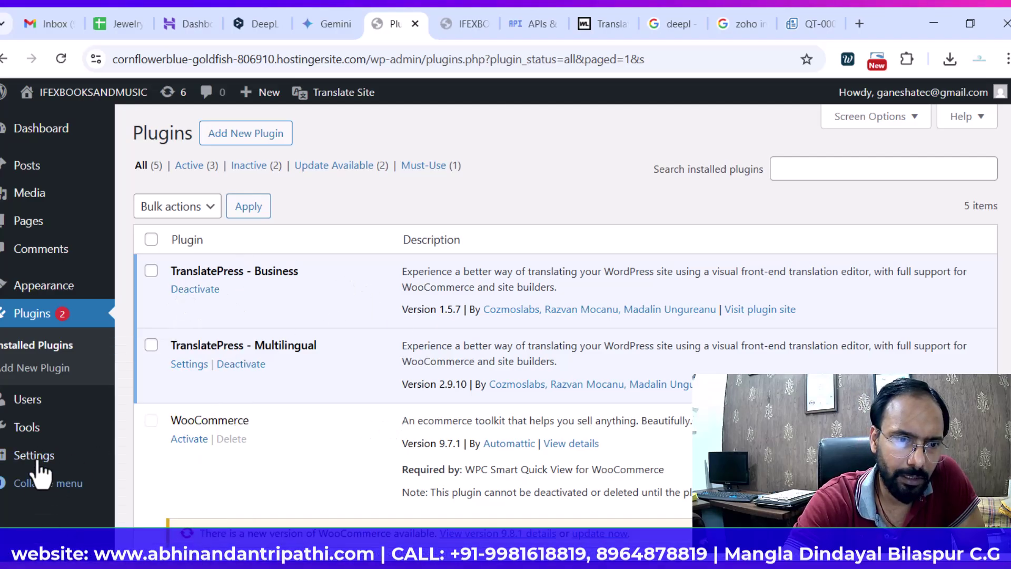
pyautogui.moveTo(22, 461)
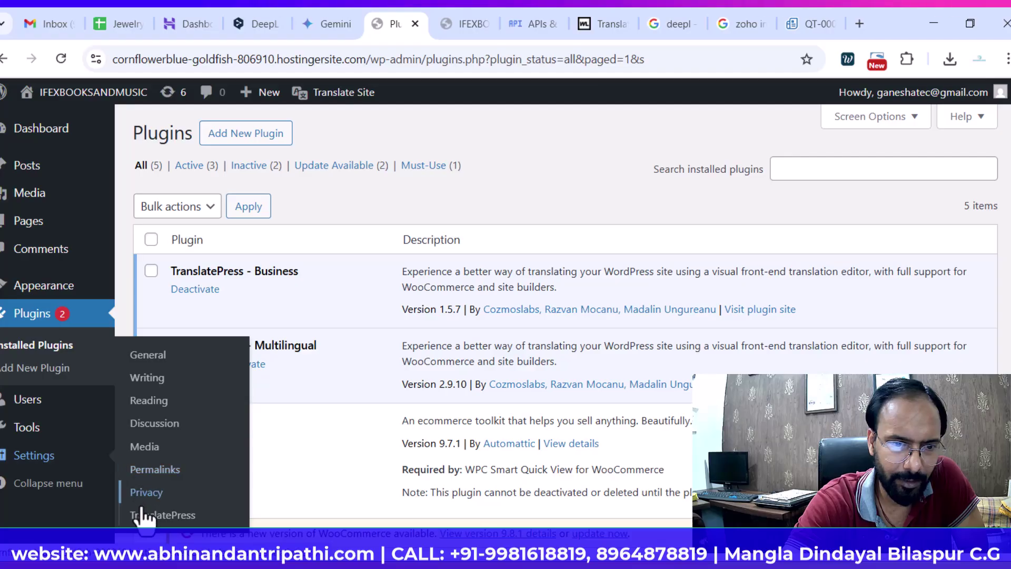
pyautogui.click(141, 515)
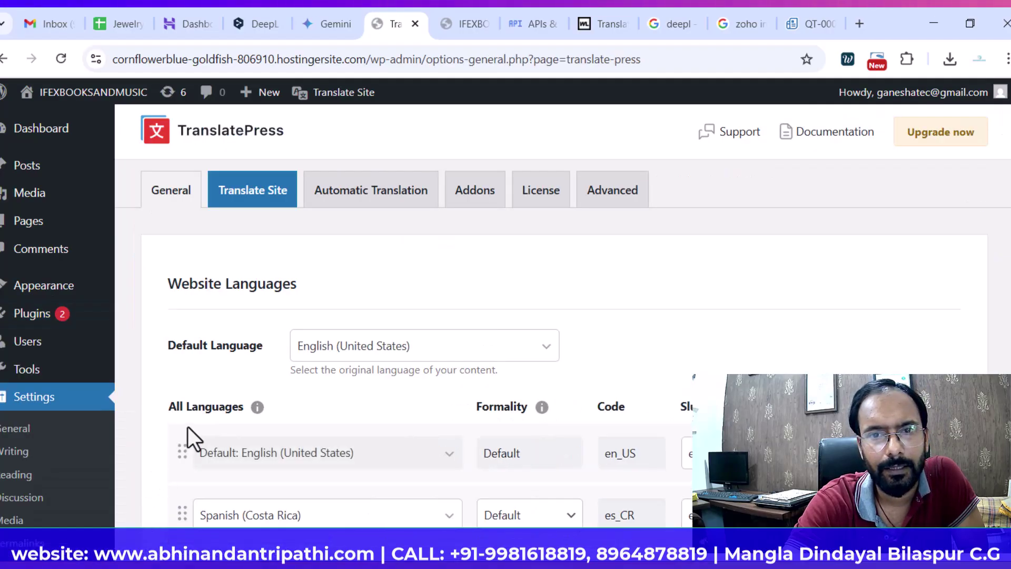
# Add Russian to the TranslatePress website languages and save the changes
pyautogui.scroll(-4, 198, 421)
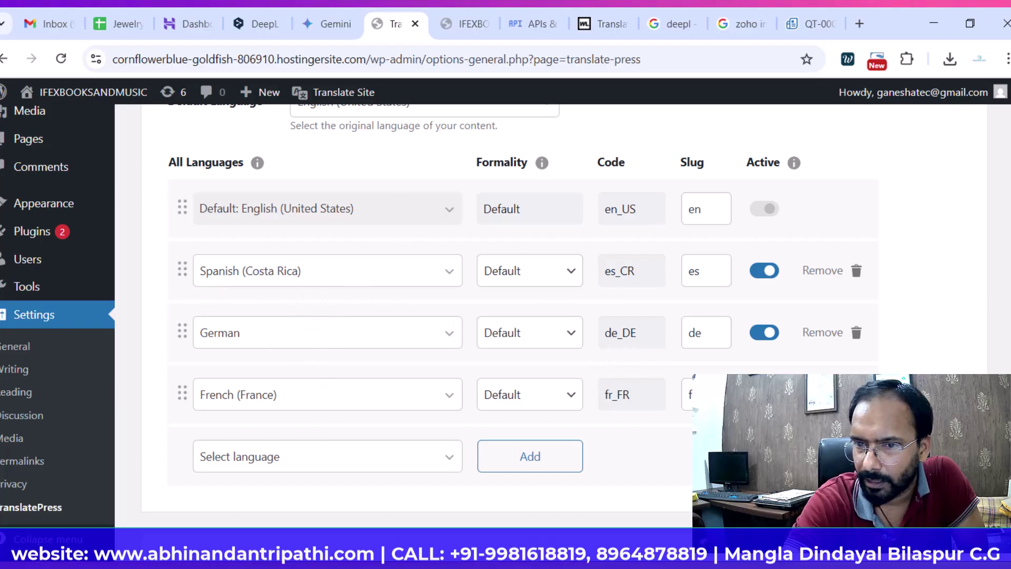
pyautogui.click(329, 473)
pyautogui.write('r')
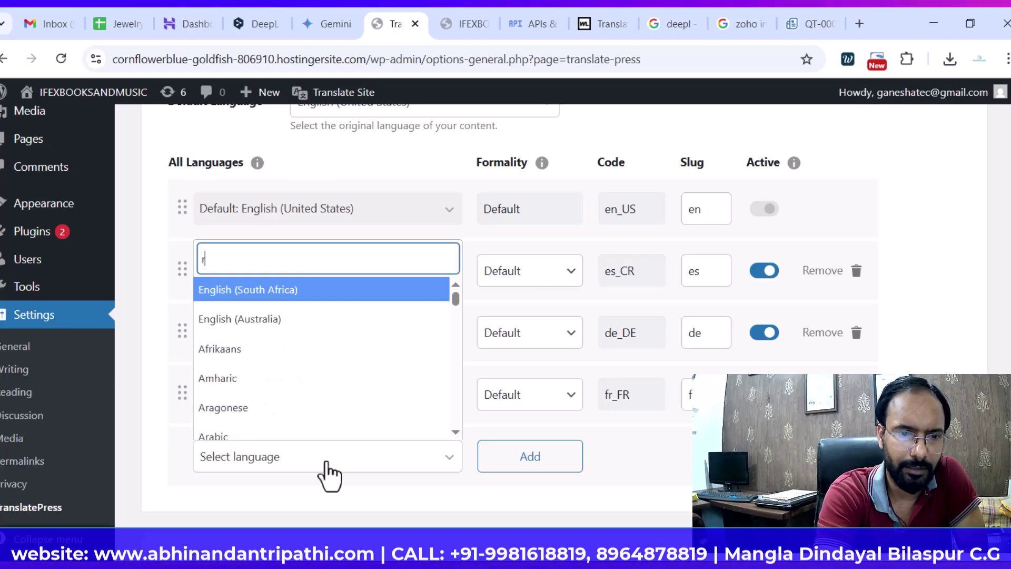
pyautogui.write('u')
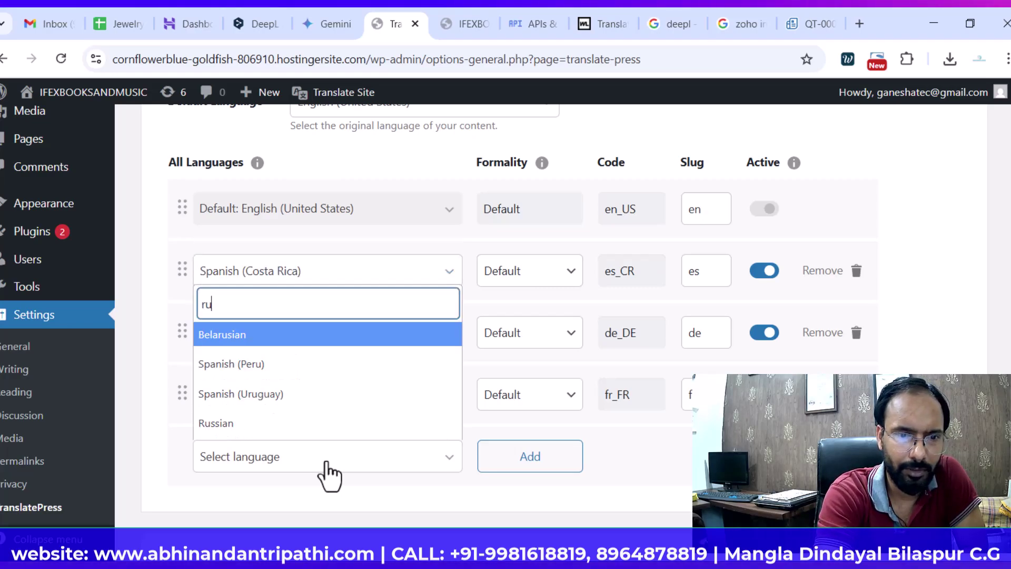
pyautogui.click(301, 423)
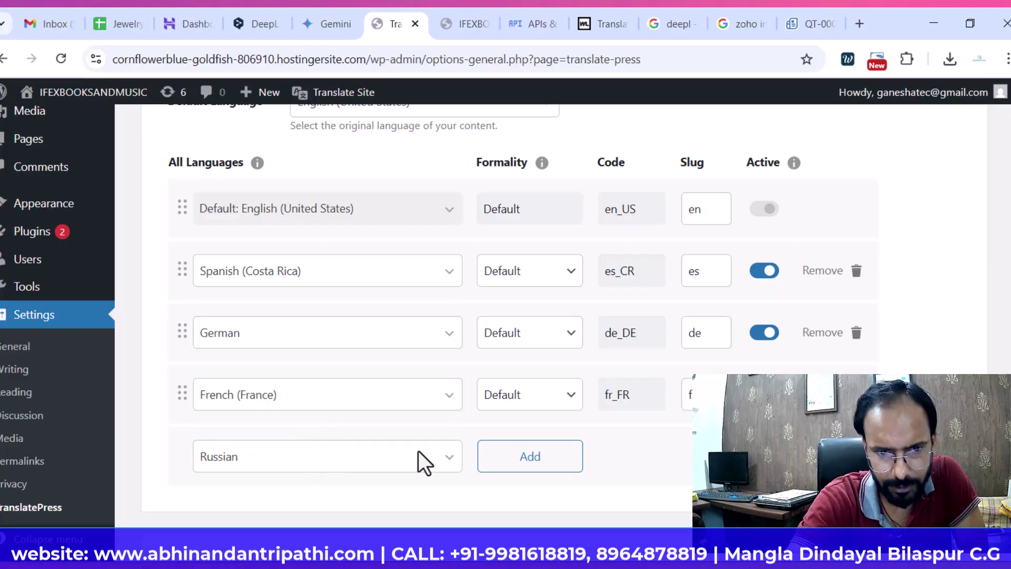
pyautogui.click(533, 462)
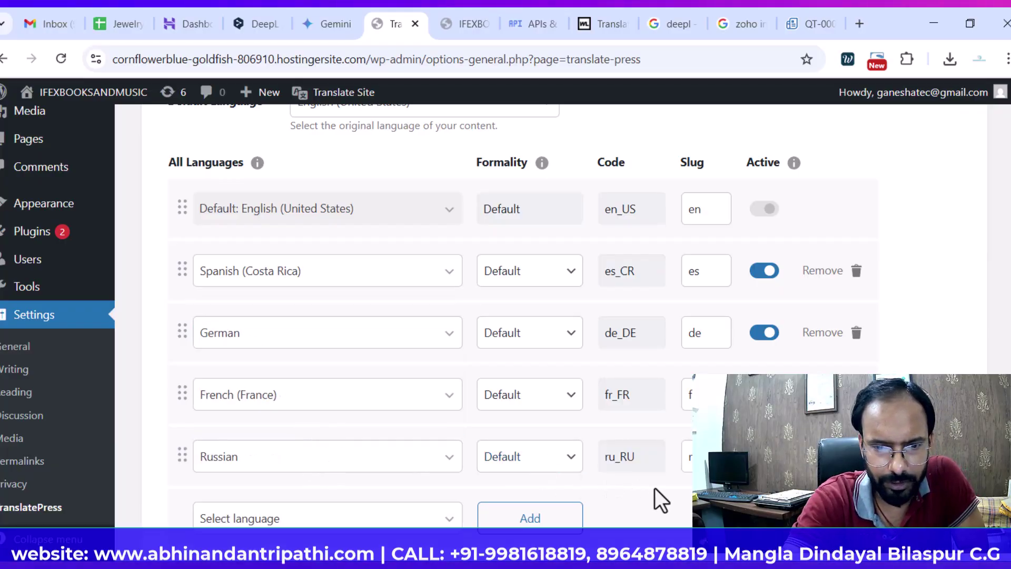
pyautogui.scroll(5, 647, 488)
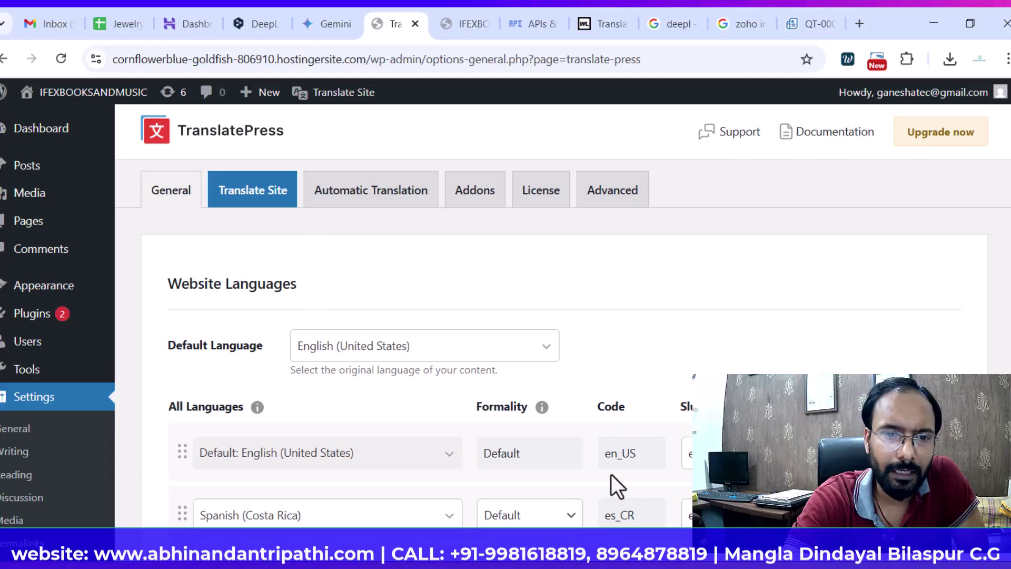
pyautogui.scroll(-15, 372, 303)
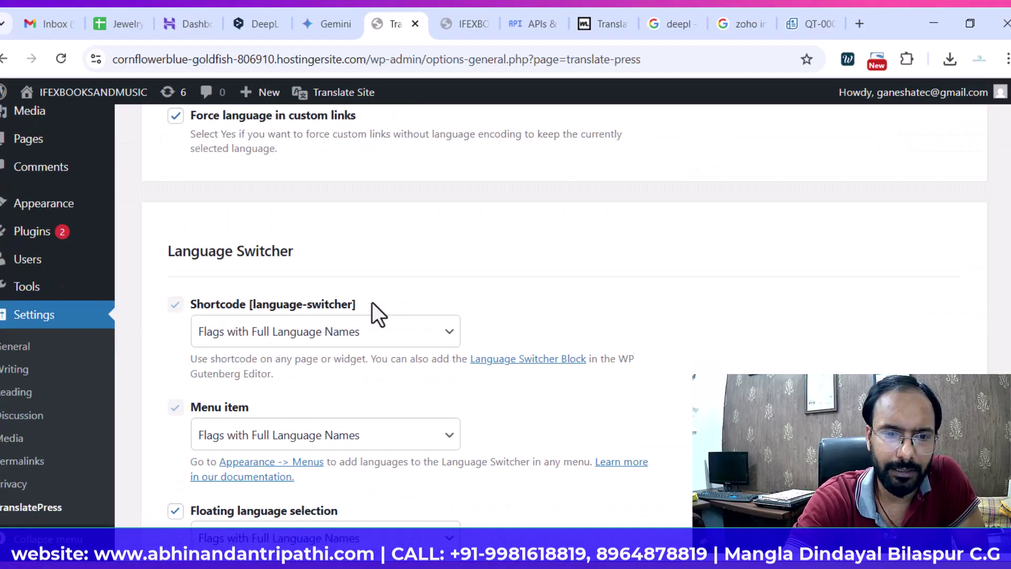
pyautogui.scroll(-3, 372, 303)
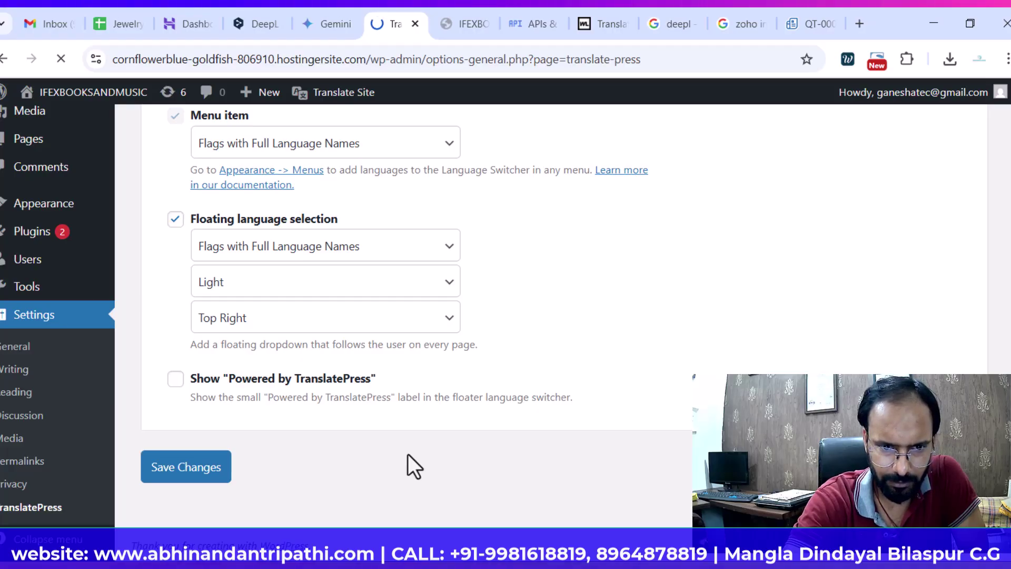
# Review the shortcode language switcher's display options and the floating language selection's position options, then save the settings
pyautogui.scroll(-18, 409, 463)
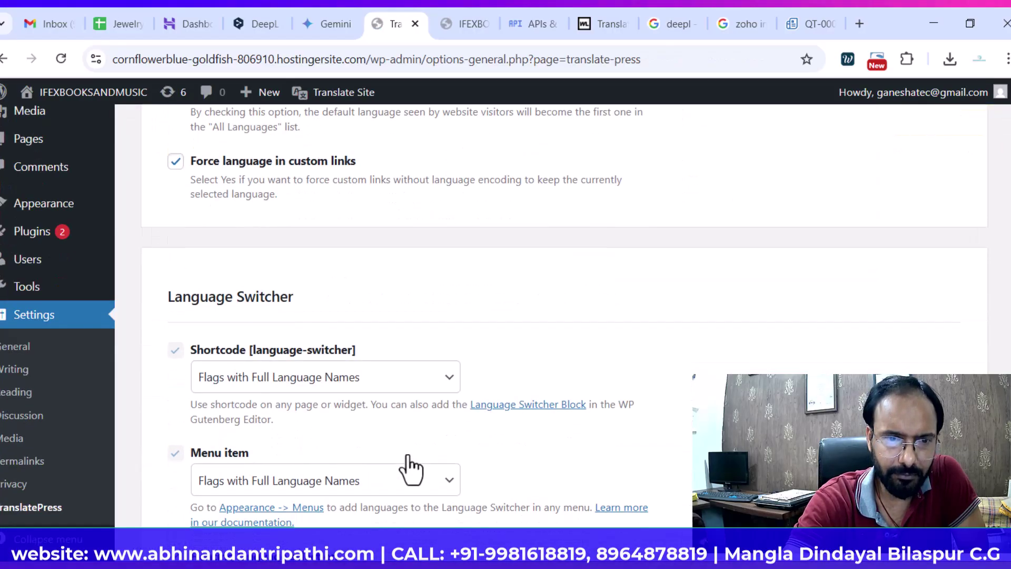
pyautogui.scroll(5, 299, 327)
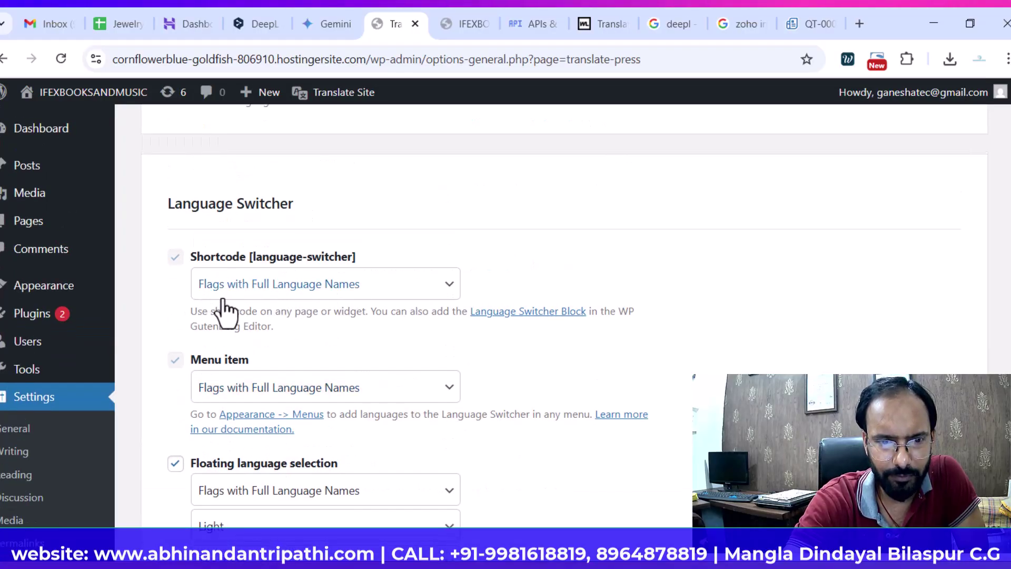
pyautogui.click(311, 293)
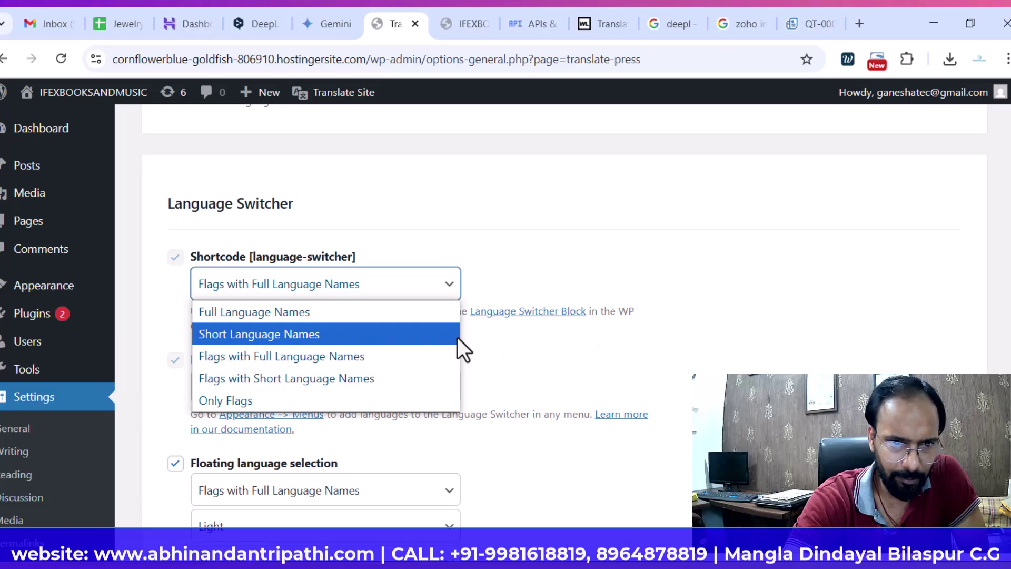
pyautogui.click(677, 270)
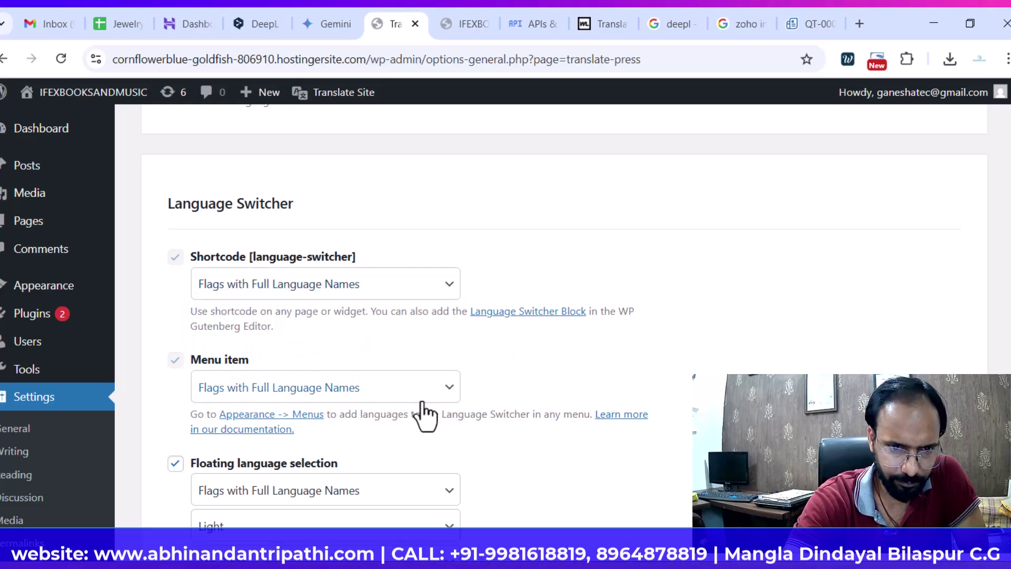
pyautogui.scroll(-2, 419, 413)
pyautogui.scroll(-4, 397, 388)
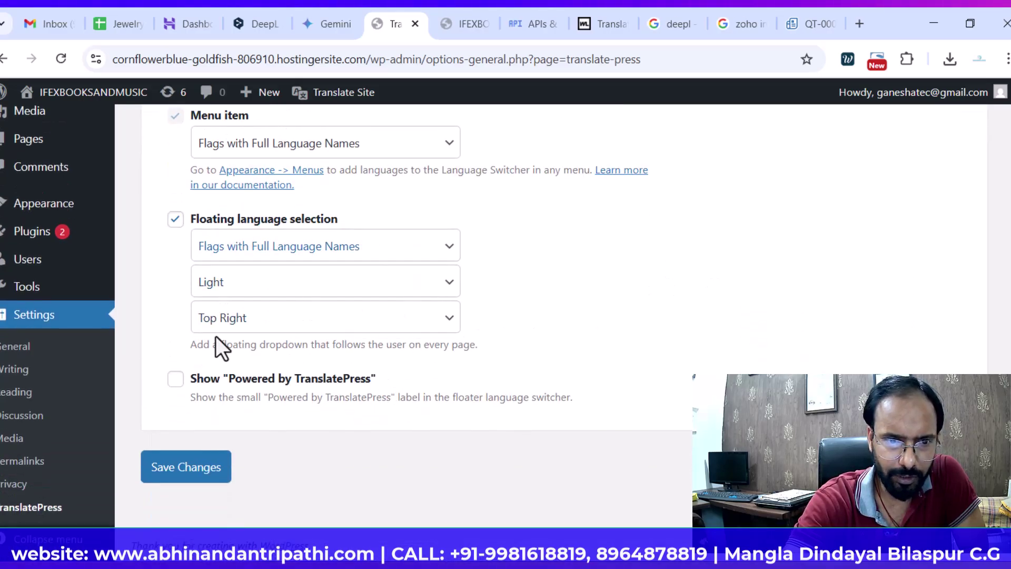
pyautogui.click(360, 321)
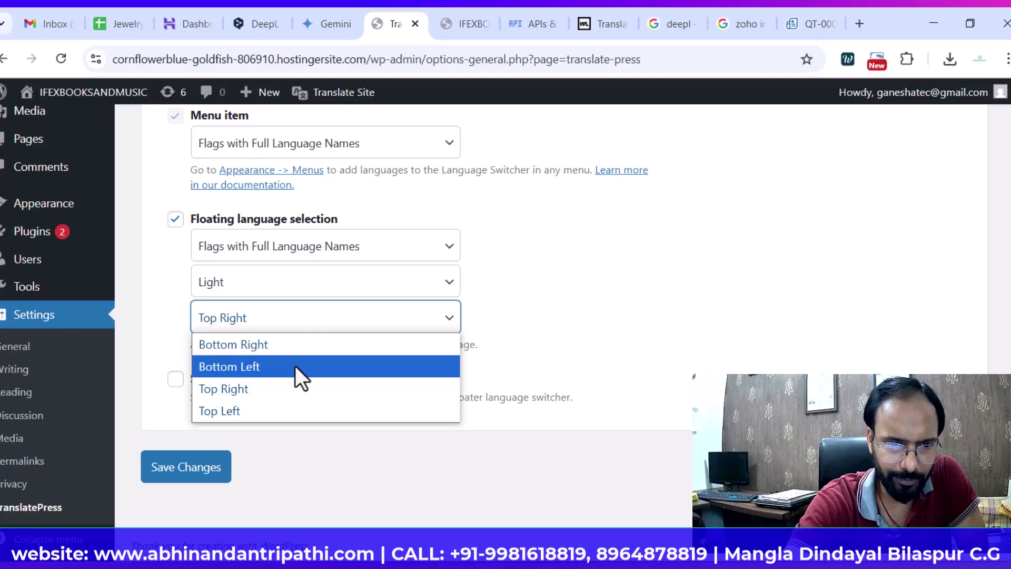
pyautogui.click(639, 322)
pyautogui.click(170, 480)
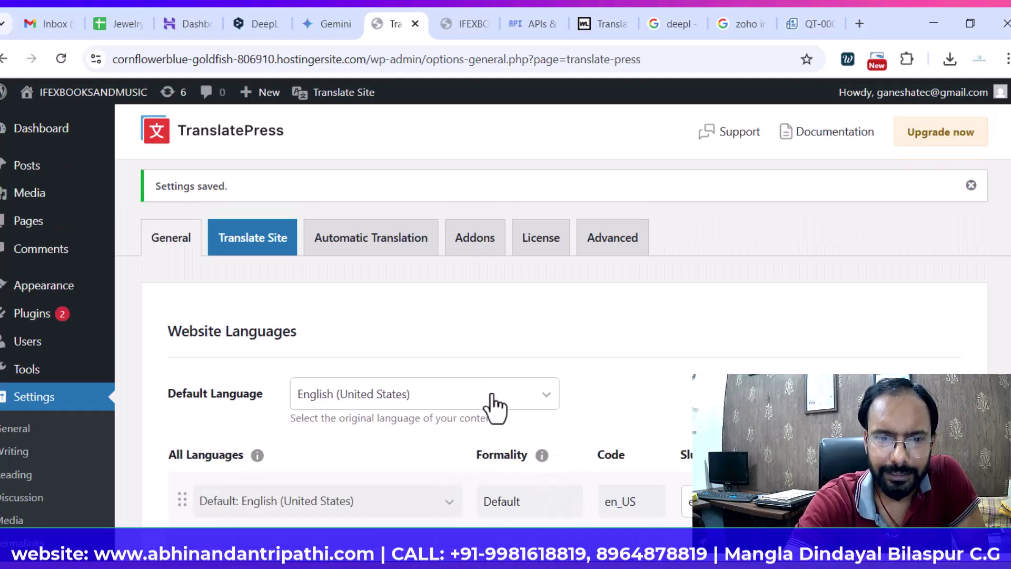
# Open the TranslatePress automatic translation settings and examine the DeepL API fields and the selectable alternative translation engines
pyautogui.click(329, 243)
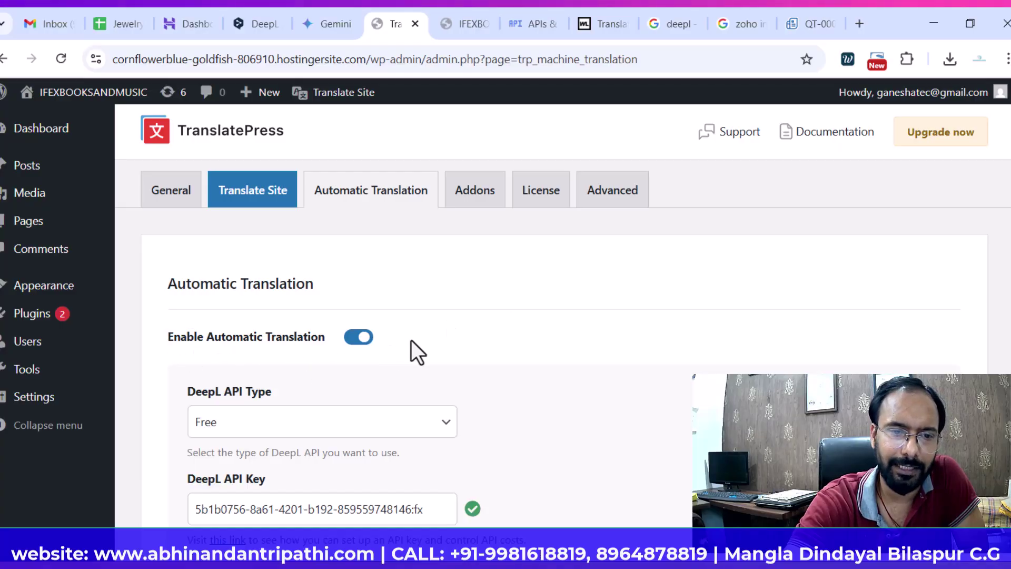
pyautogui.scroll(-2, 412, 349)
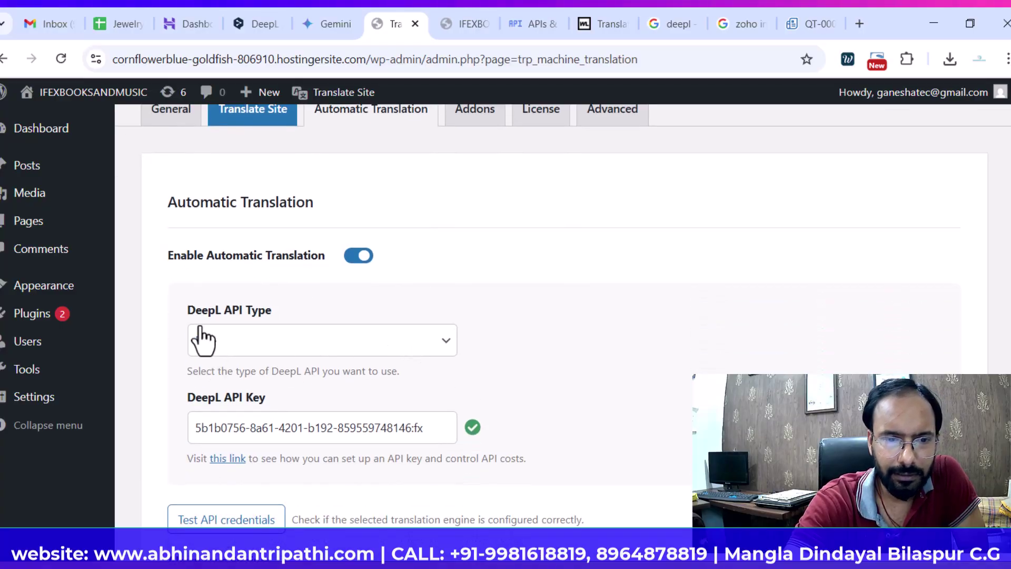
pyautogui.scroll(-2, 259, 357)
pyautogui.scroll(3, 256, 343)
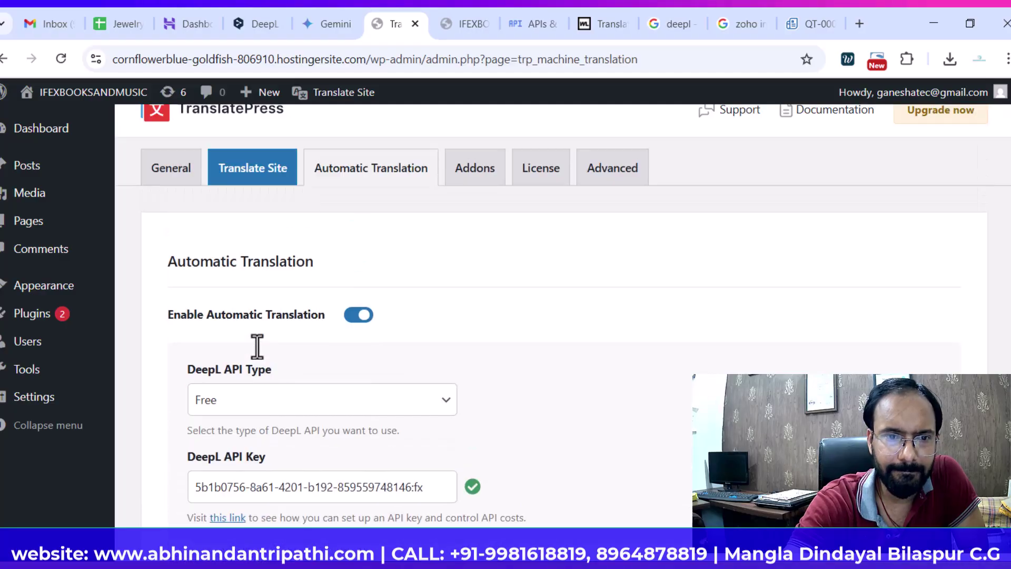
pyautogui.scroll(-8, 256, 345)
pyautogui.scroll(5, 257, 345)
pyautogui.scroll(-3, 257, 346)
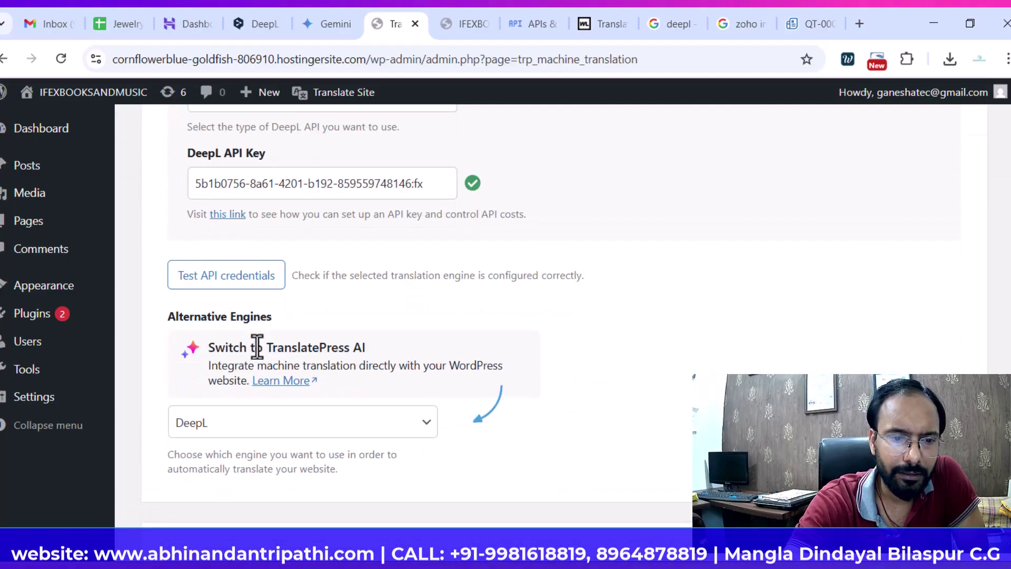
pyautogui.scroll(5, 257, 346)
pyautogui.scroll(-6, 257, 346)
pyautogui.scroll(-2, 256, 346)
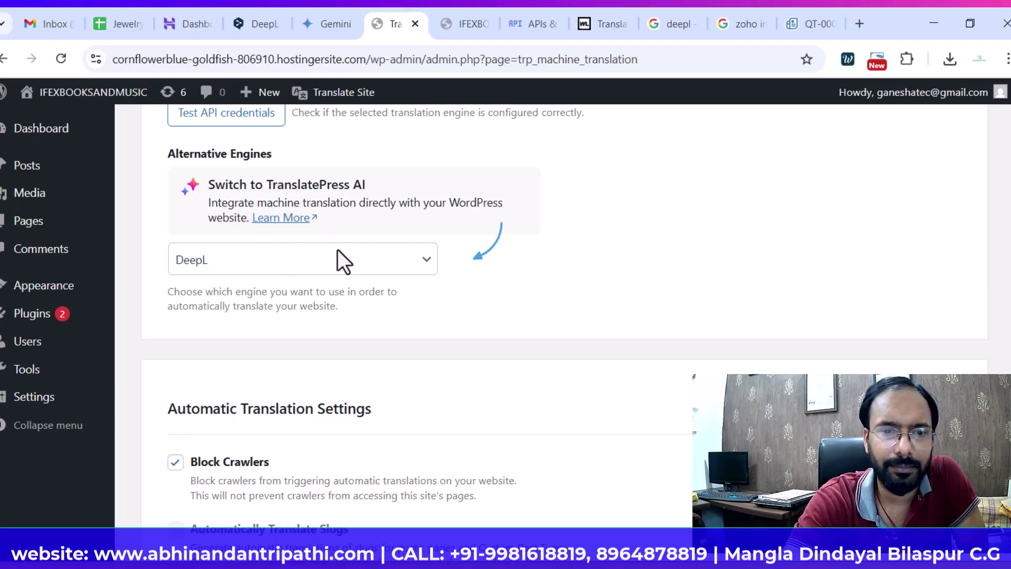
pyautogui.click(375, 272)
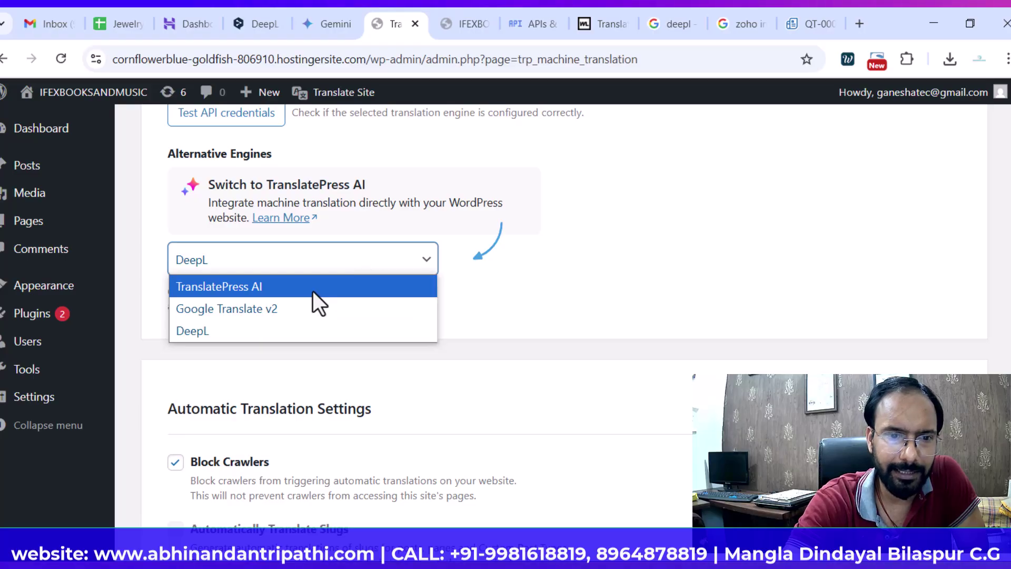
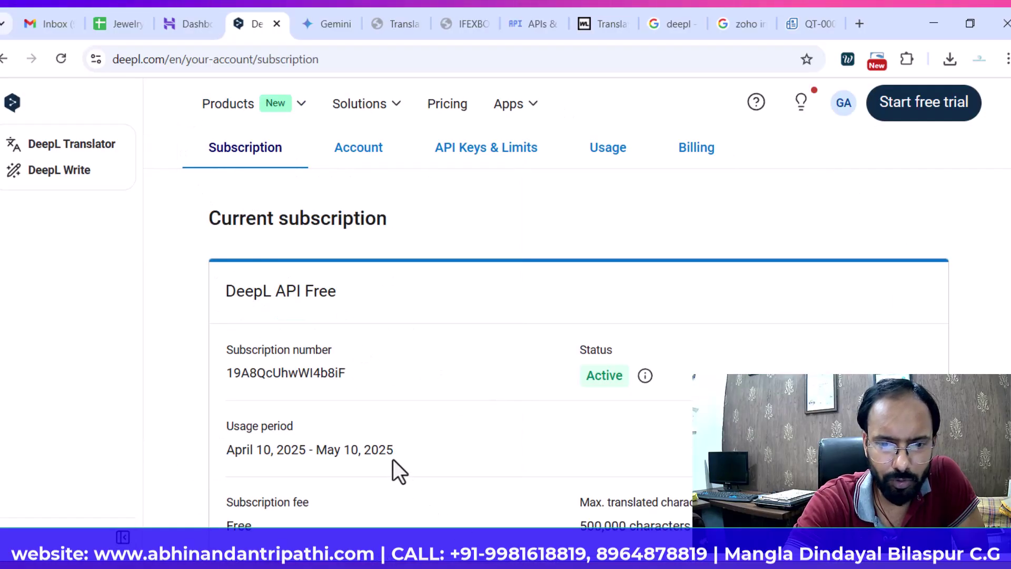
# Review the current subscription details in the DeepL account
pyautogui.scroll(-10, 392, 402)
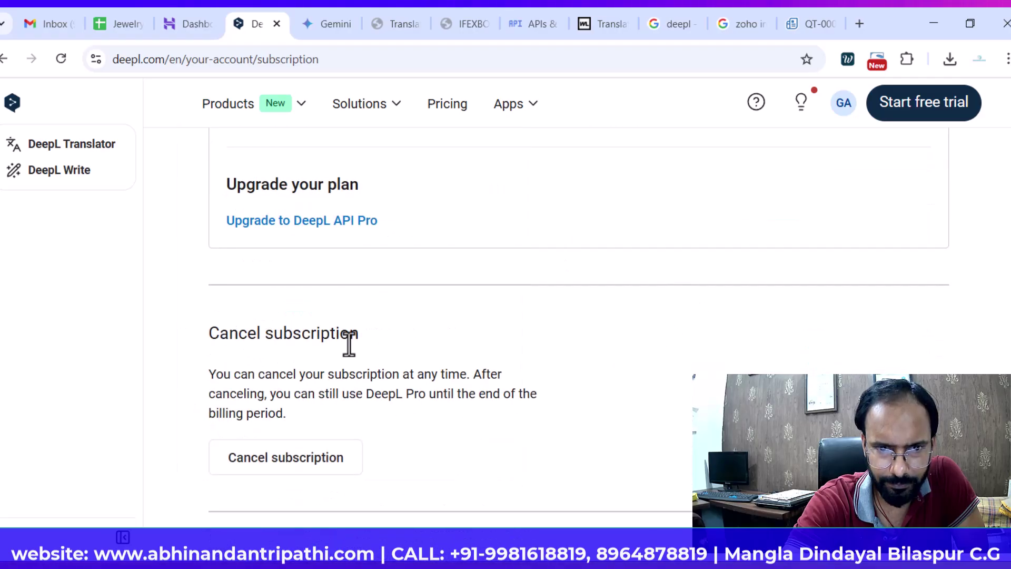
pyautogui.scroll(10, 615, 349)
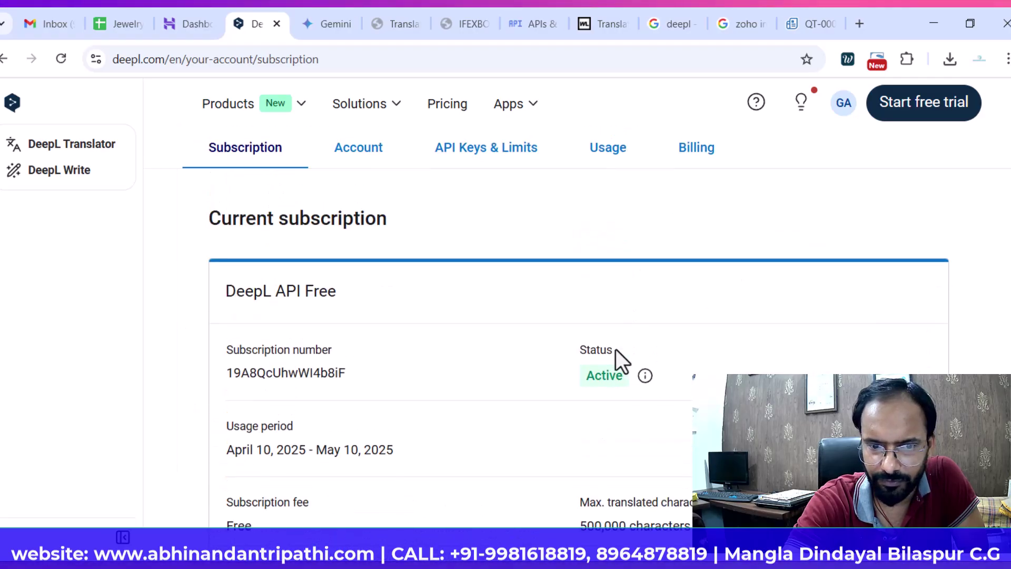
pyautogui.scroll(-2, 615, 349)
pyautogui.scroll(2, 615, 349)
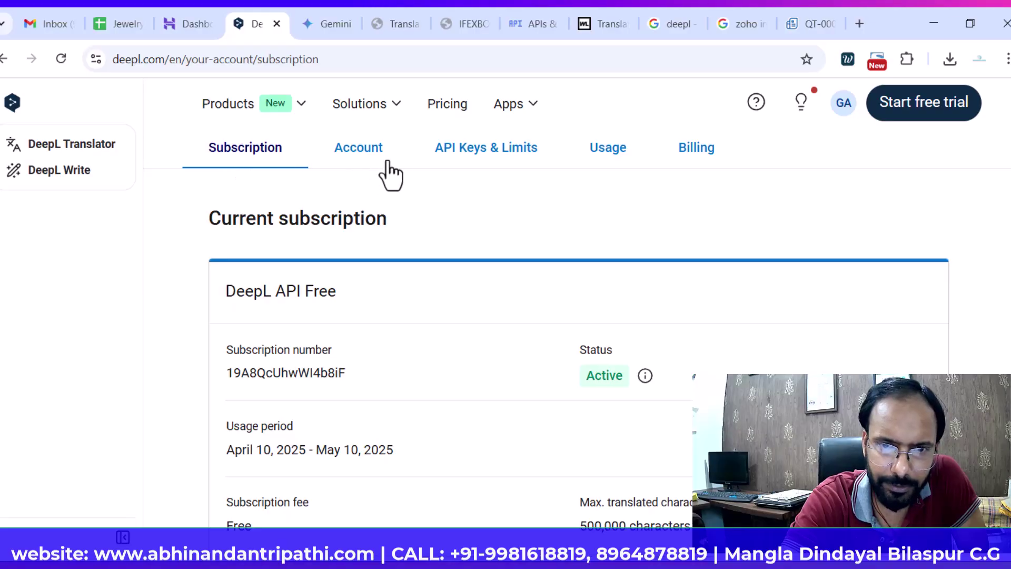
# Copy the existing DeepL API key from the account's API keys and limits page
pyautogui.click(478, 158)
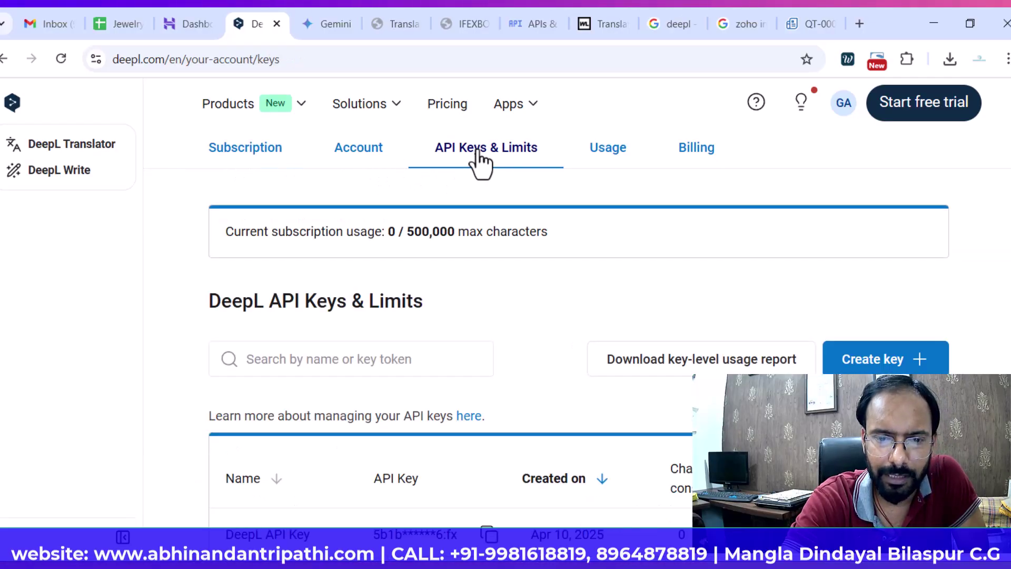
pyautogui.scroll(-4, 490, 282)
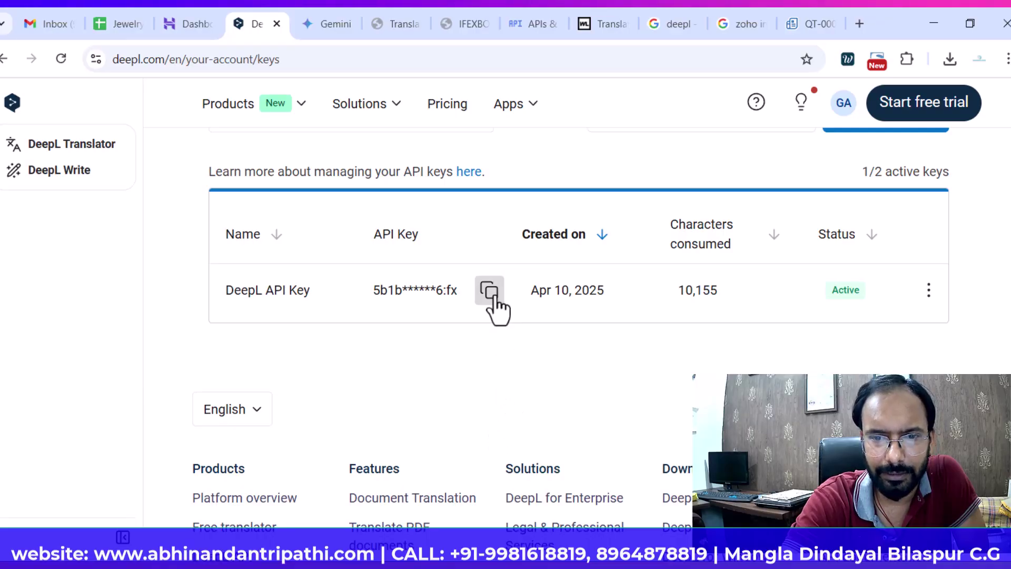
pyautogui.click(488, 291)
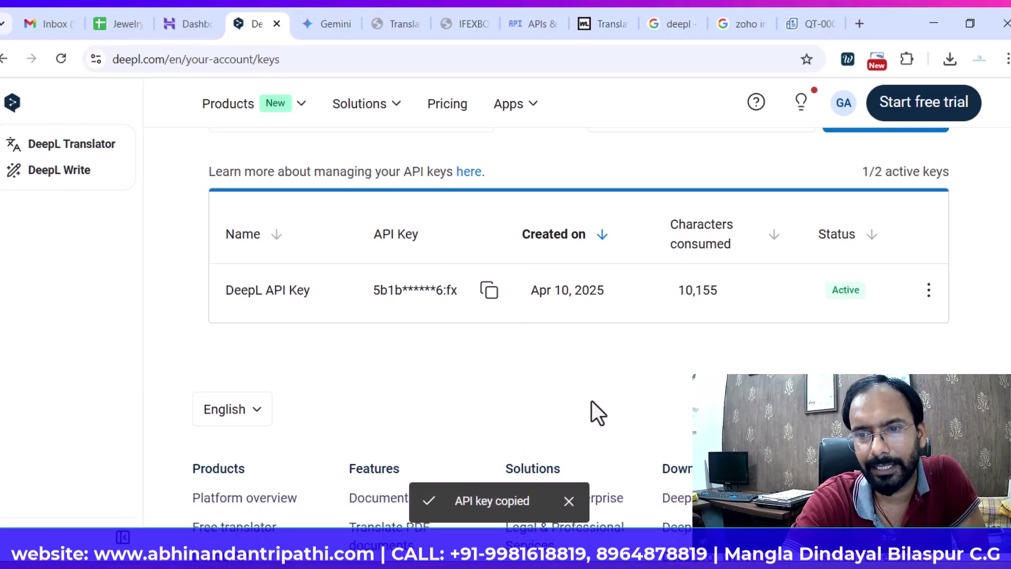
pyautogui.scroll(4, 594, 401)
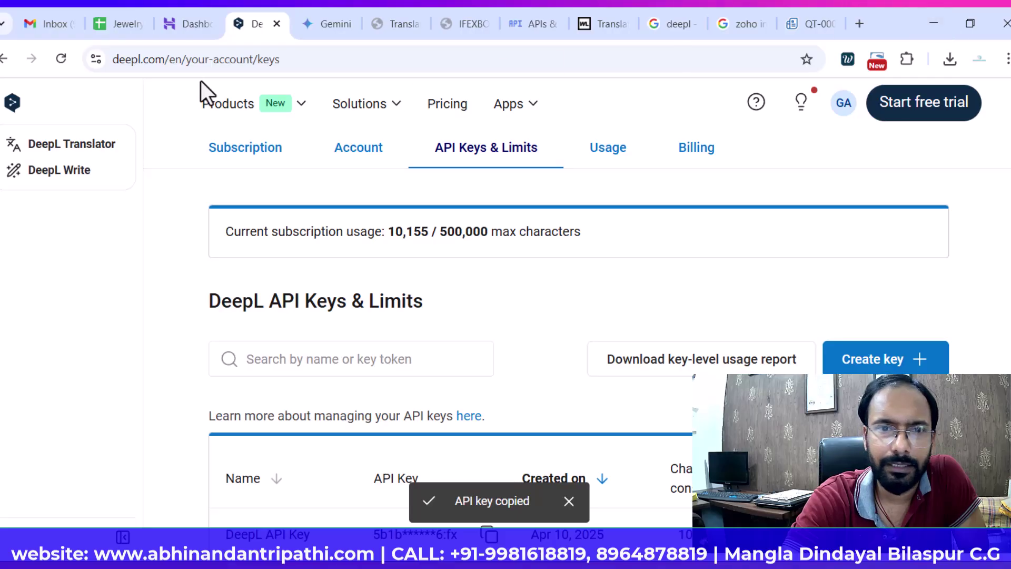
# Return to the TranslatePress automatic translation settings, choose Free as the DeepL API type and save the changes
pyautogui.click(412, 8)
pyautogui.scroll(-3, 329, 379)
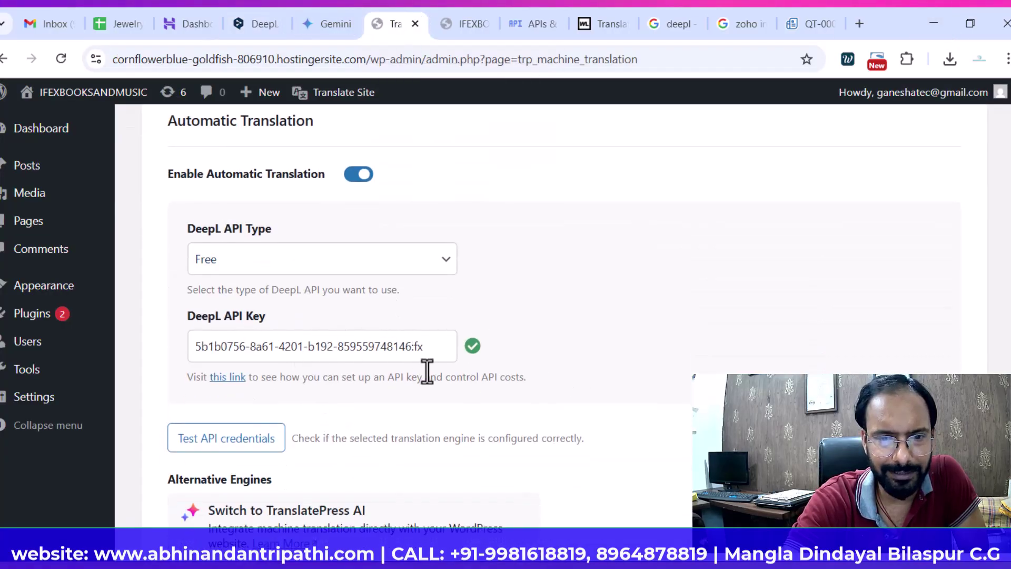
pyautogui.click(342, 265)
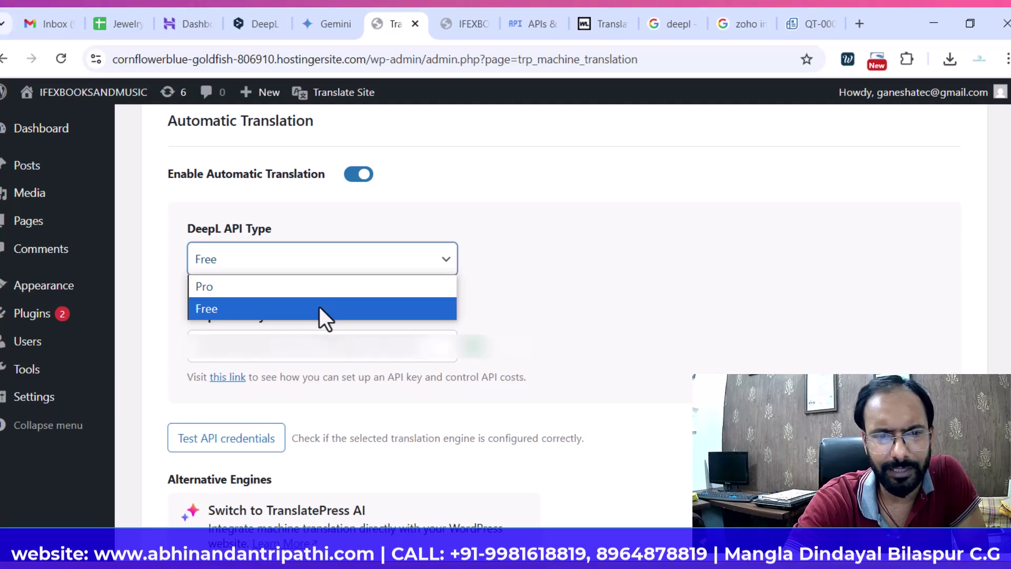
pyautogui.click(319, 308)
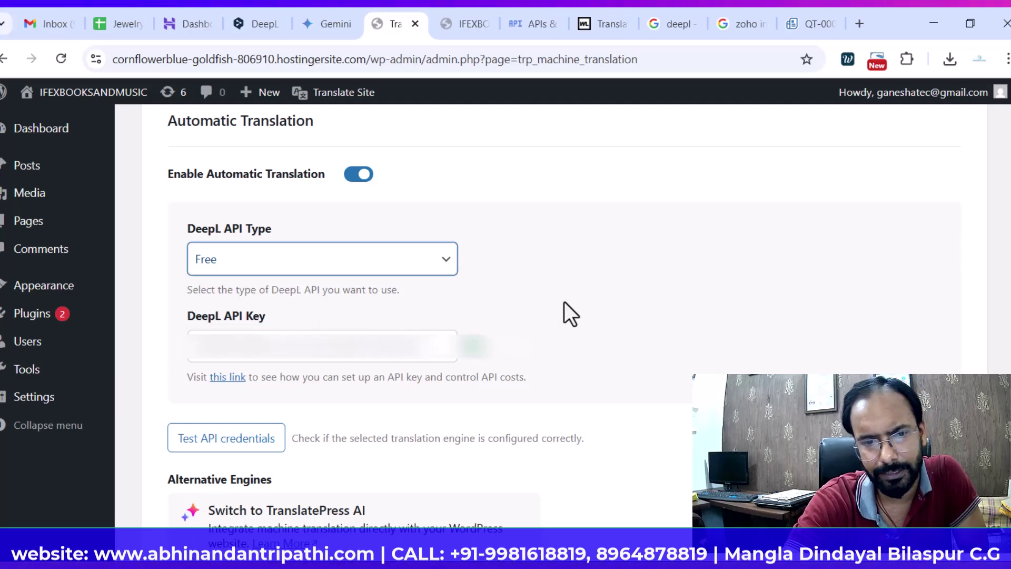
pyautogui.scroll(-12, 565, 308)
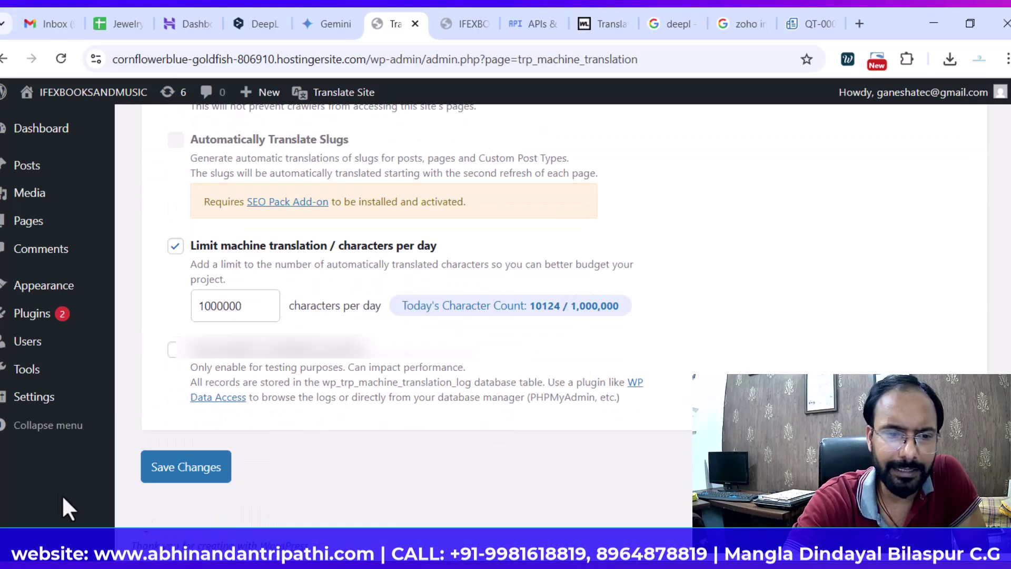
pyautogui.click(200, 476)
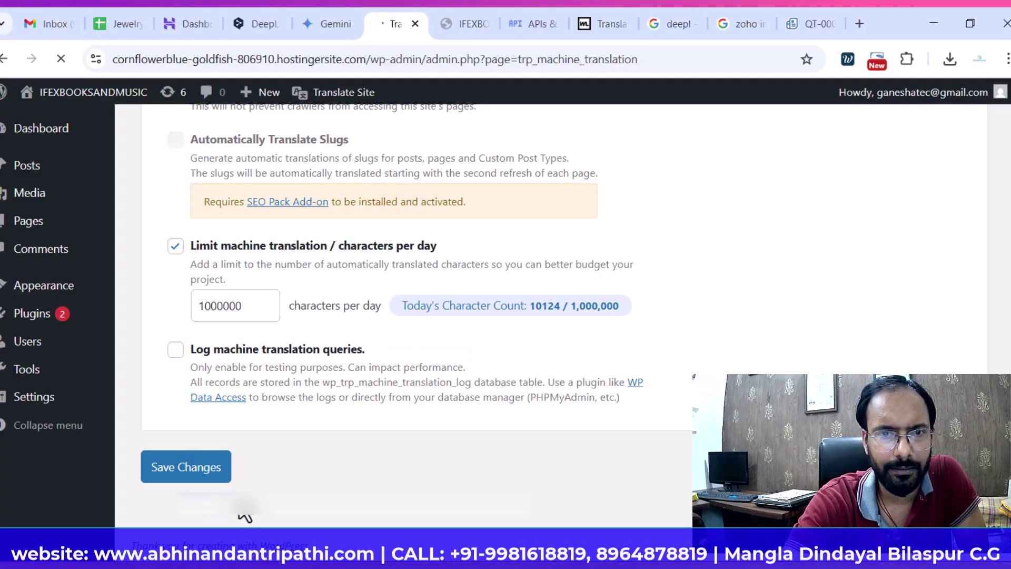
# Close the old site preview in the browser and return to the TranslatePress automatic translation settings
pyautogui.click(450, 13)
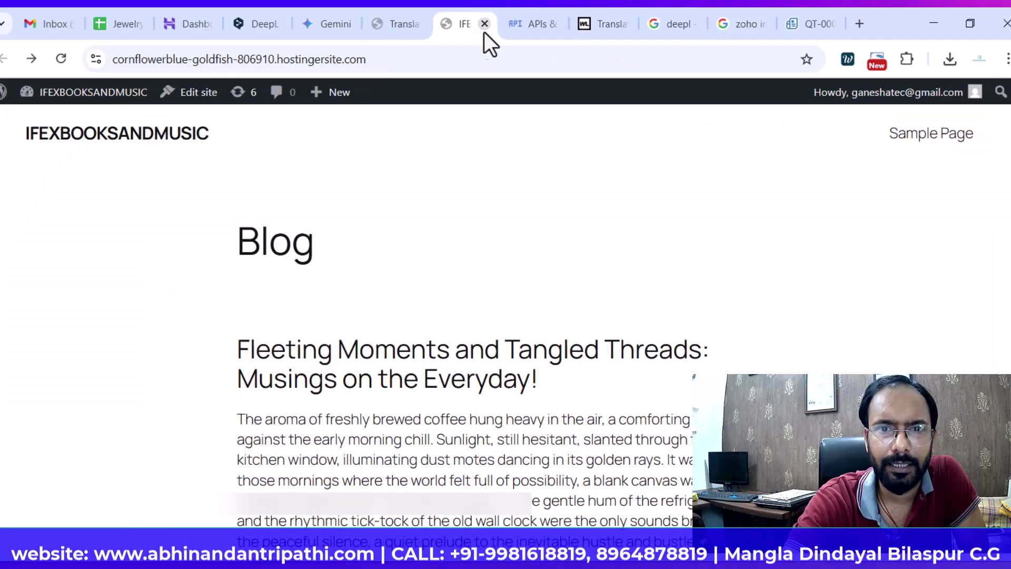
pyautogui.click(485, 24)
pyautogui.click(379, 24)
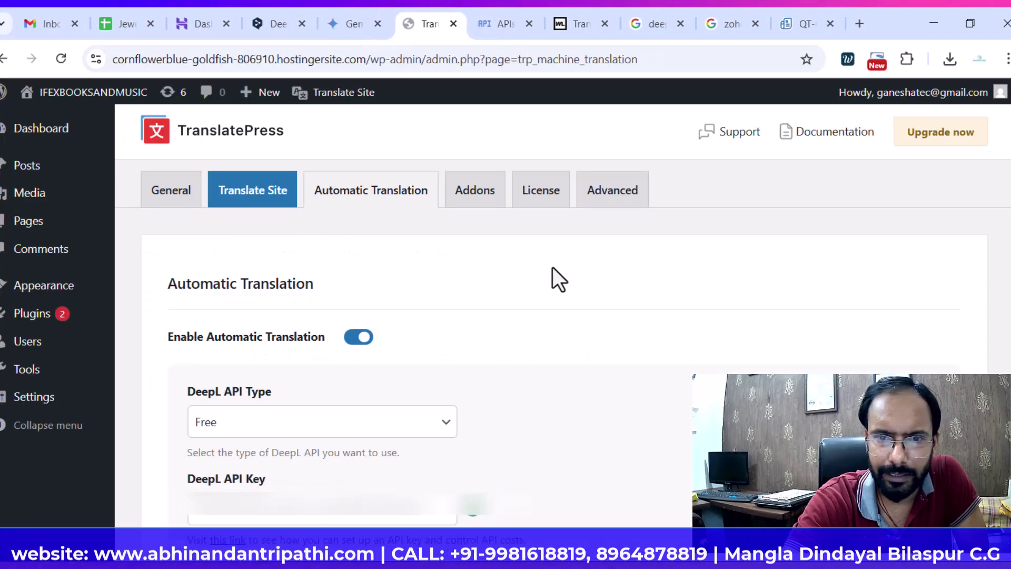
# Examine the Advanced and Pro add-ons offered by TranslatePress and which of them are activated
pyautogui.click(468, 199)
pyautogui.scroll(-2, 569, 347)
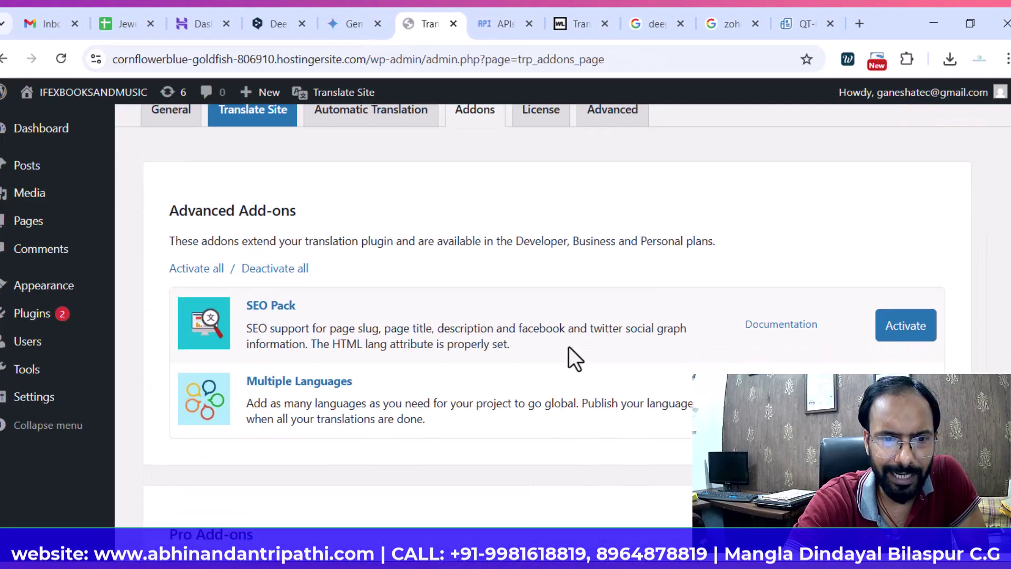
pyautogui.scroll(-2, 569, 353)
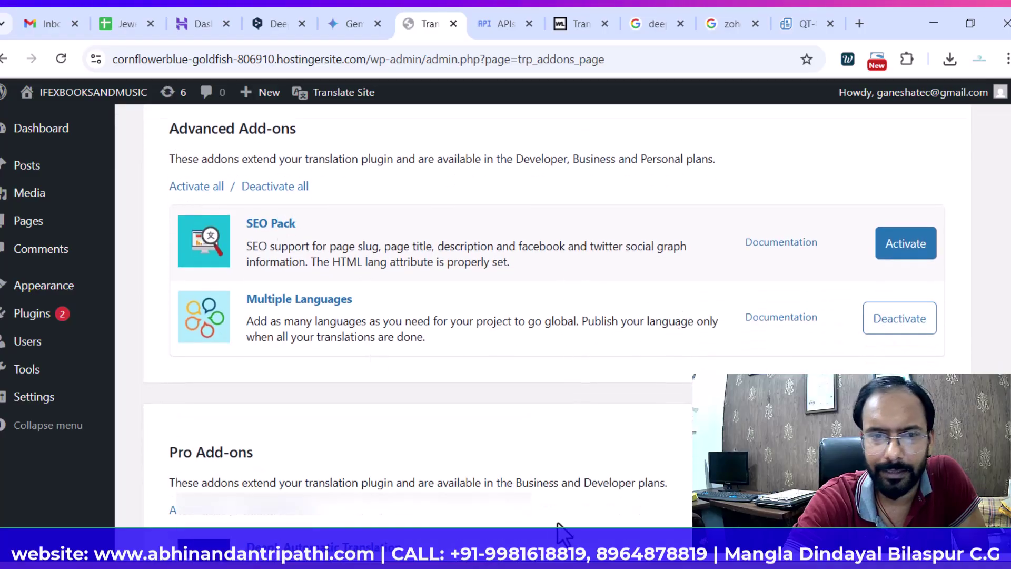
pyautogui.scroll(-4, 431, 405)
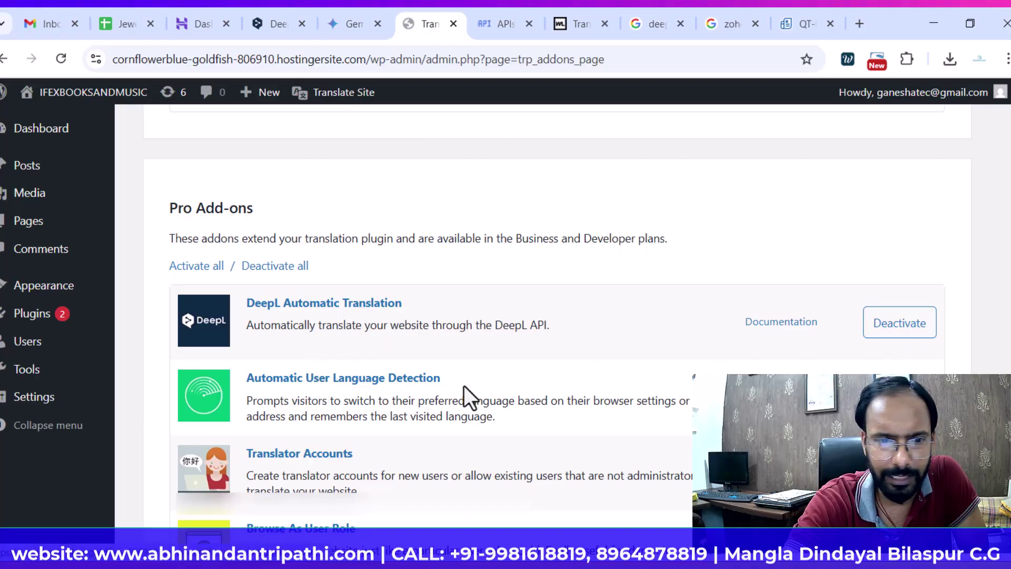
pyautogui.scroll(-3, 503, 384)
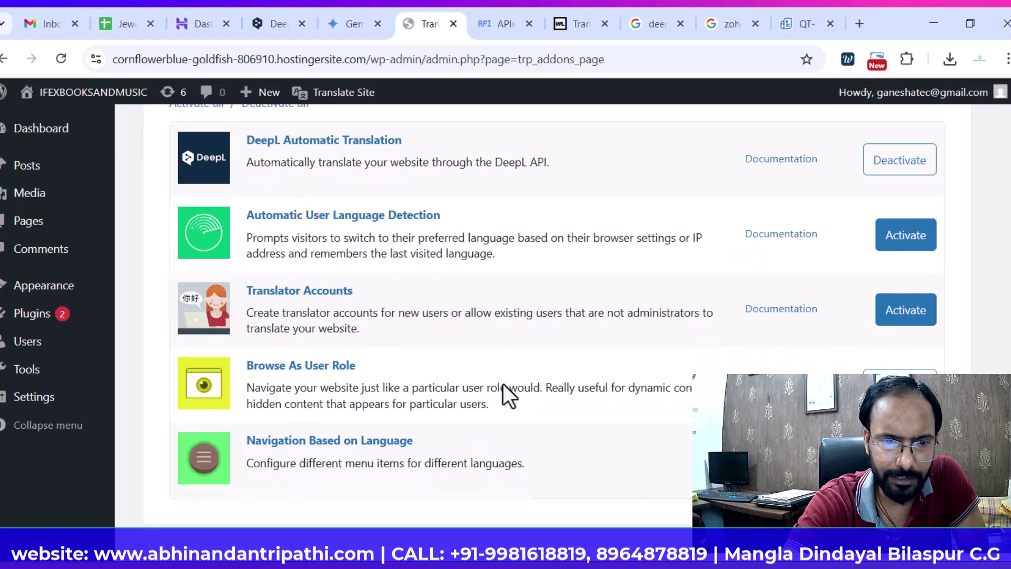
pyautogui.scroll(10, 503, 383)
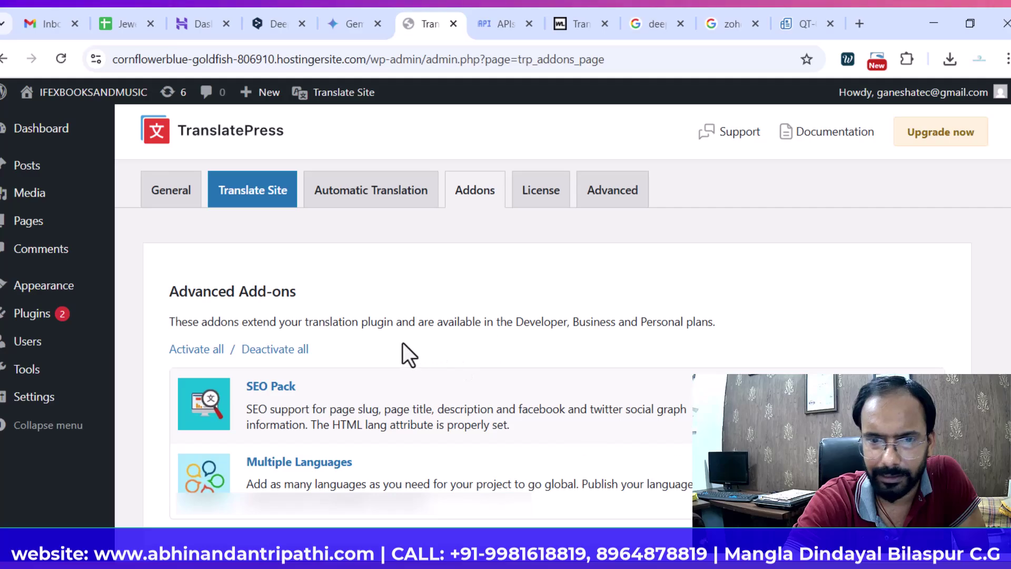
# Look at the TranslatePress license and advanced troubleshooting settings, and return to the automatic translation settings
pyautogui.click(536, 196)
pyautogui.click(612, 194)
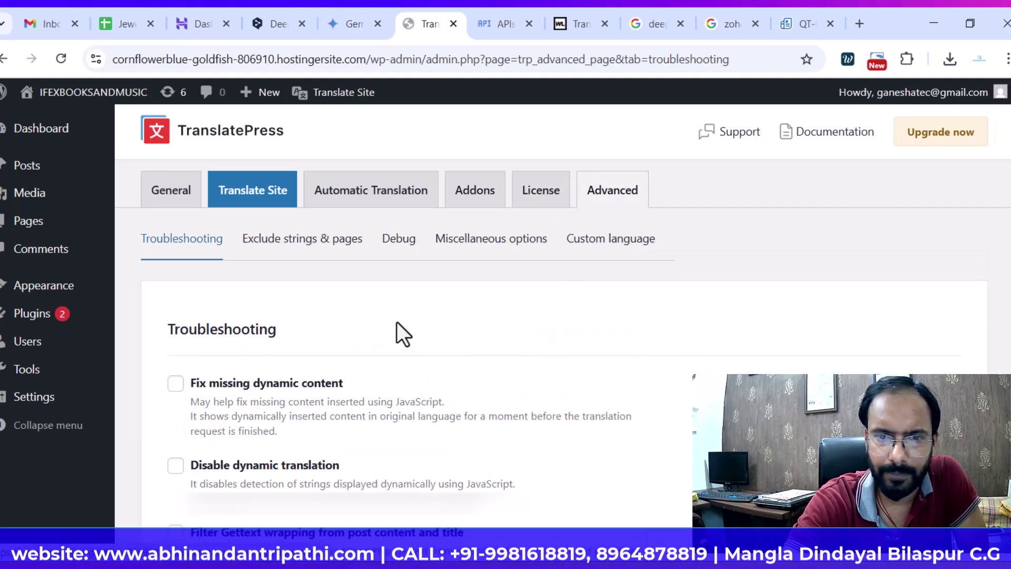
pyautogui.click(346, 206)
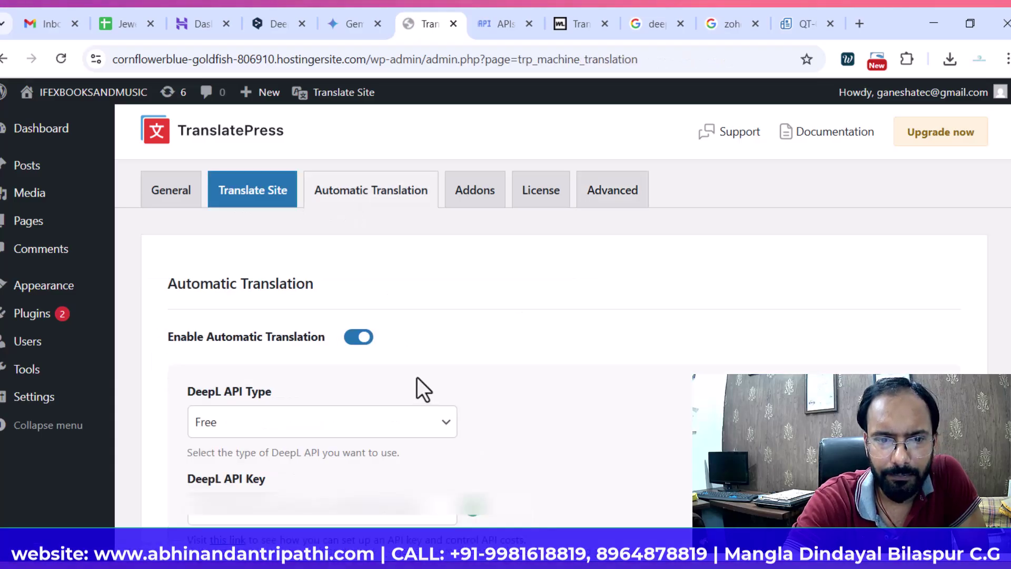
# Open the public site in a new browser tab and switch to it
pyautogui.moveTo(62, 93)
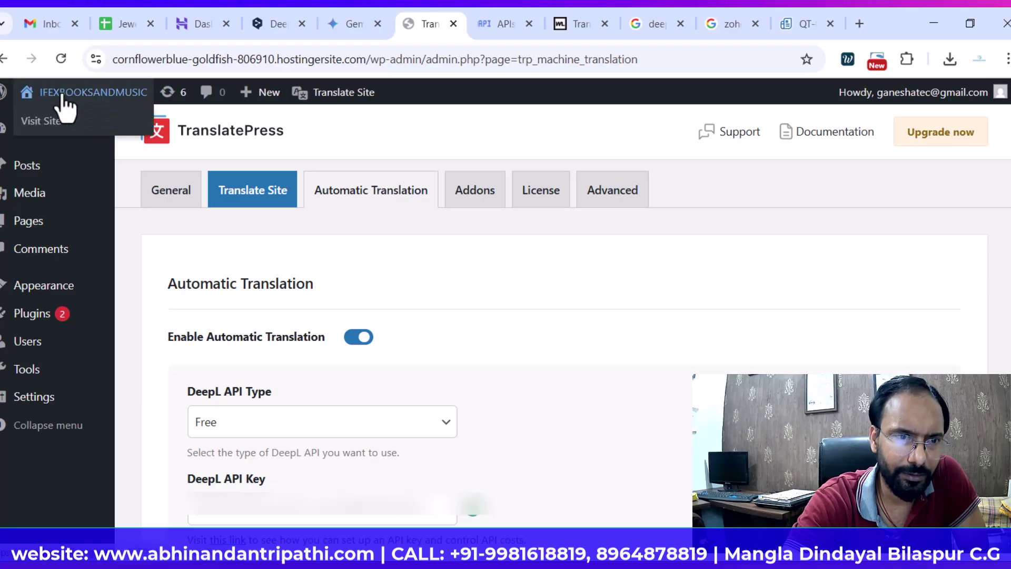
pyautogui.rightClick(58, 133)
pyautogui.click(59, 140)
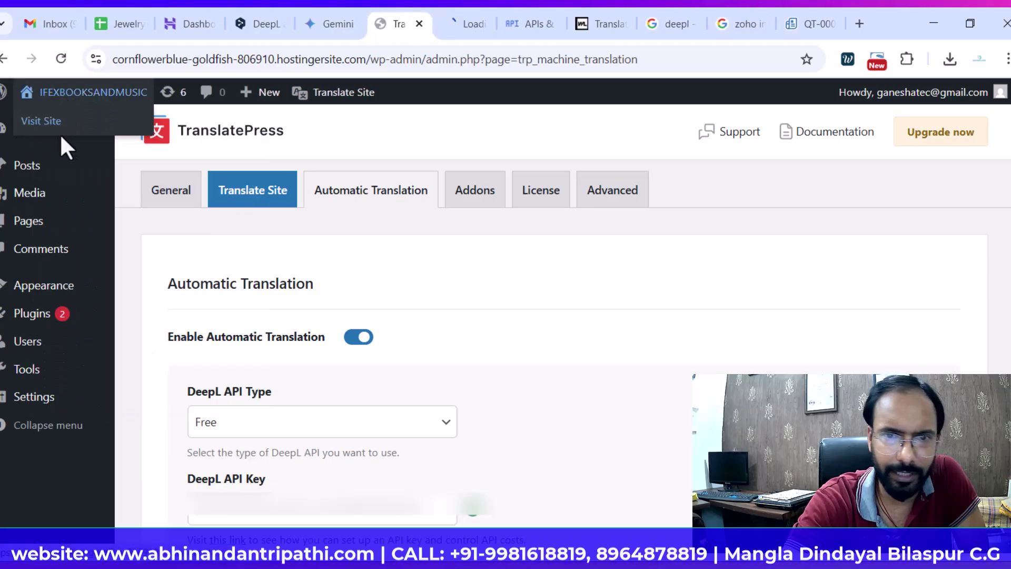
pyautogui.click(465, 24)
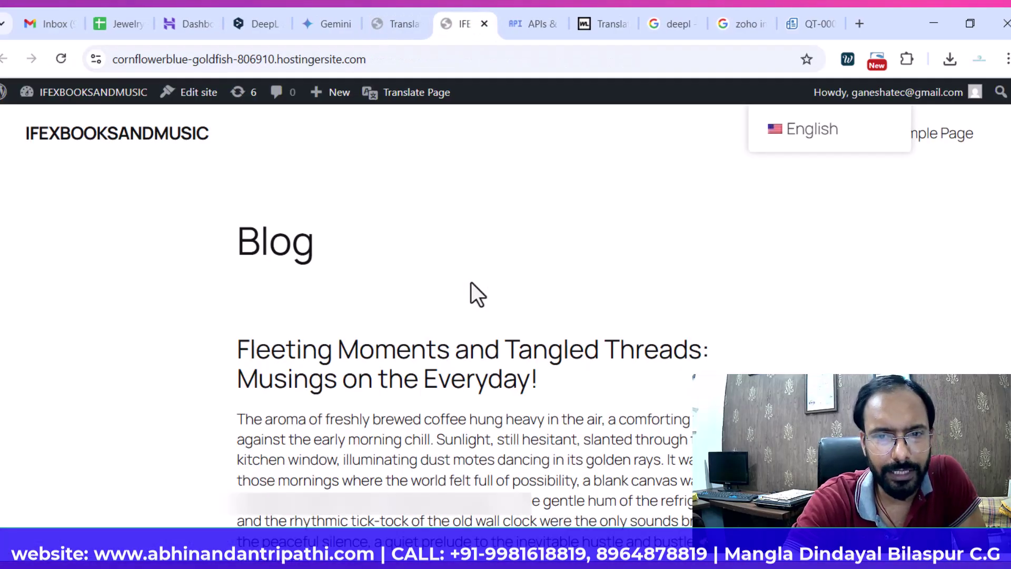
# Check the languages offered by the site's language switcher and look through the English blog post
pyautogui.moveTo(836, 125)
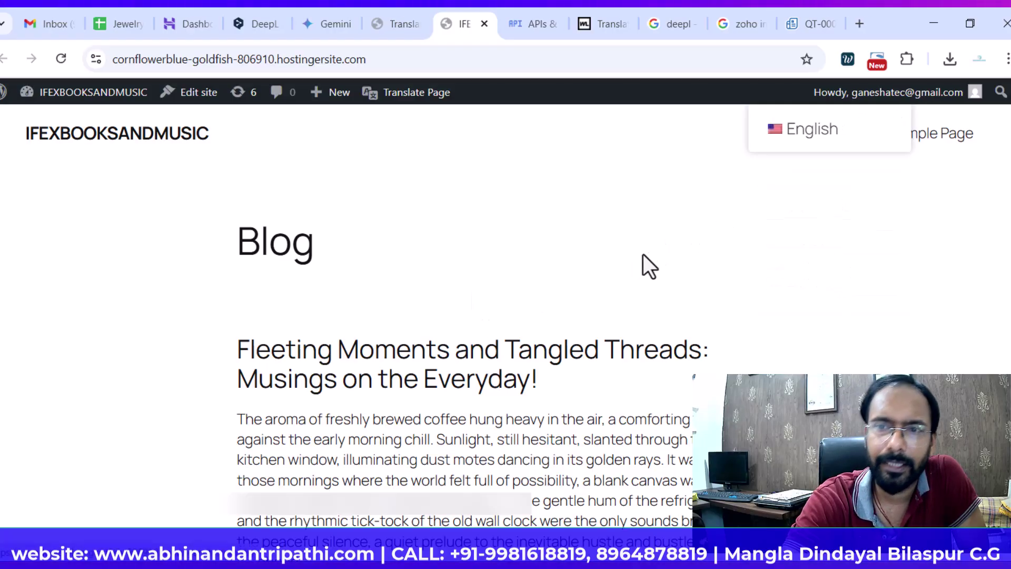
pyautogui.scroll(-8, 880, 274)
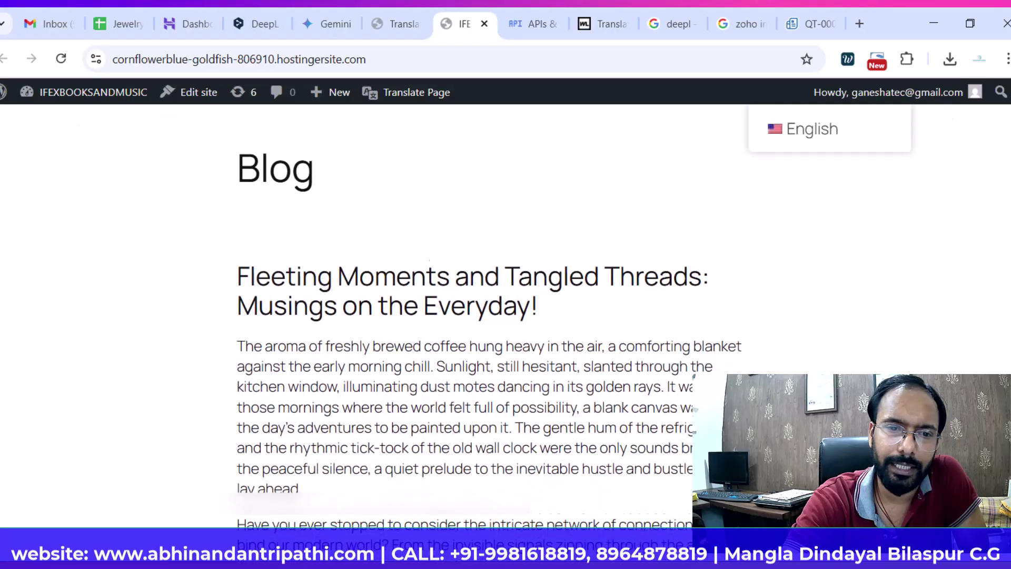
pyautogui.scroll(-10, 495, 316)
pyautogui.scroll(10, 495, 316)
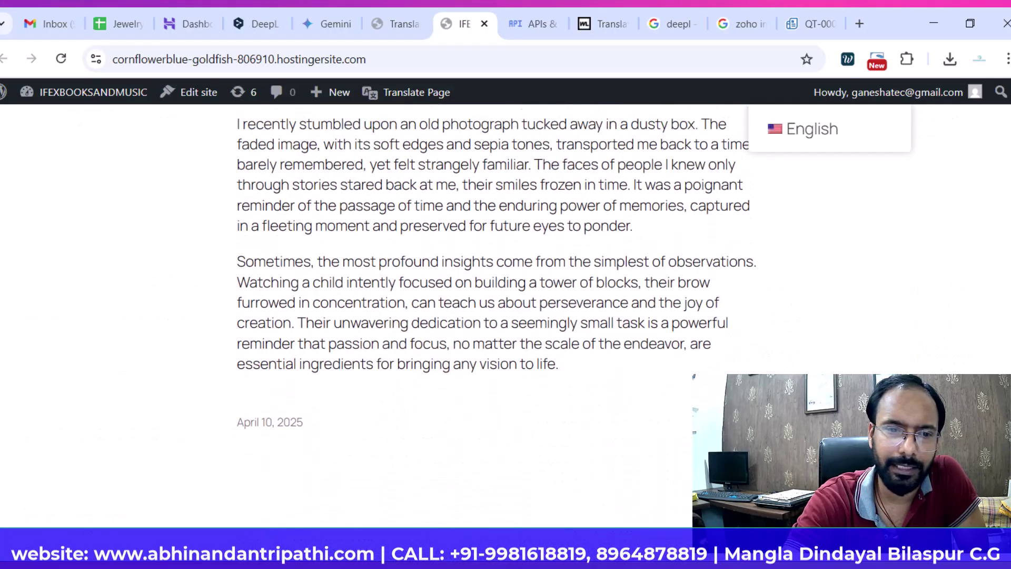
pyautogui.scroll(10, 489, 316)
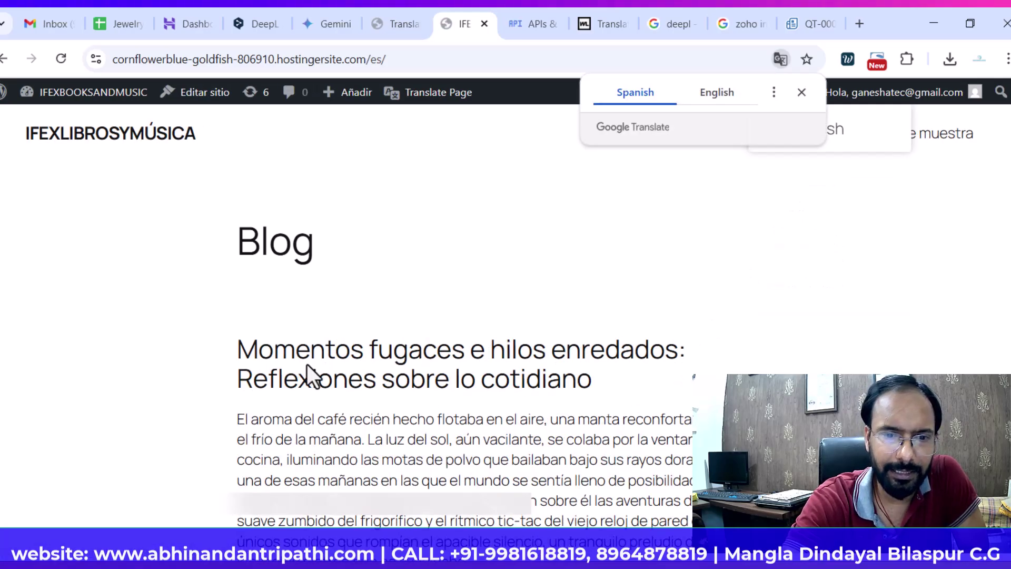
# View the blog in Spanish, dismiss the browser's translation offer and look through the translated post
pyautogui.click(800, 93)
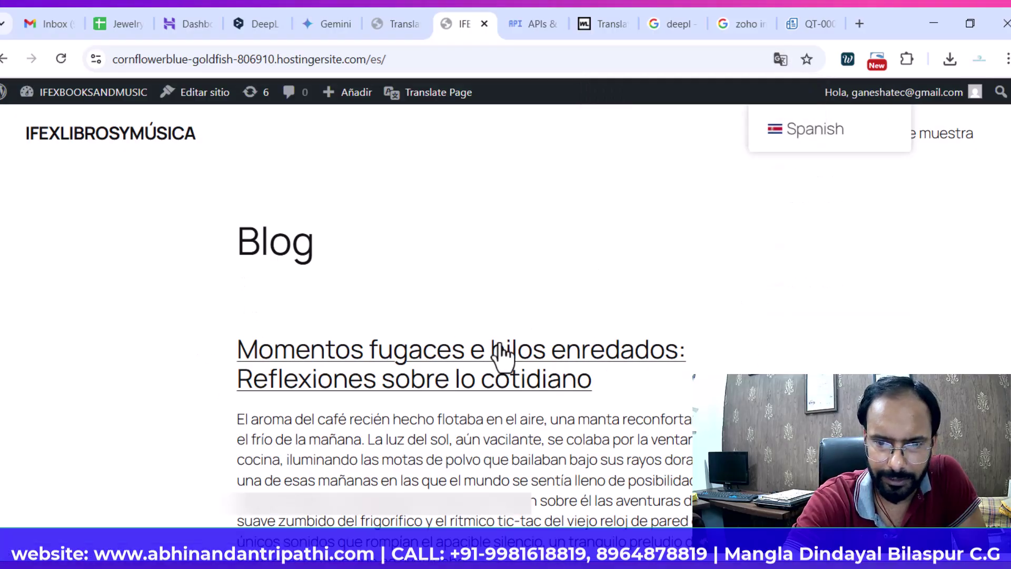
pyautogui.scroll(-20, 774, 323)
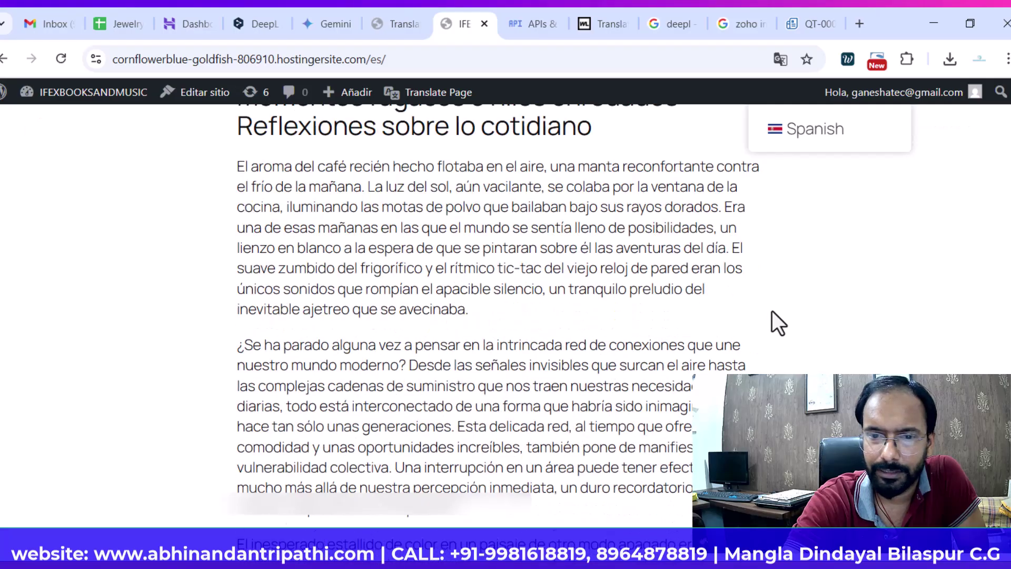
pyautogui.scroll(20, 772, 310)
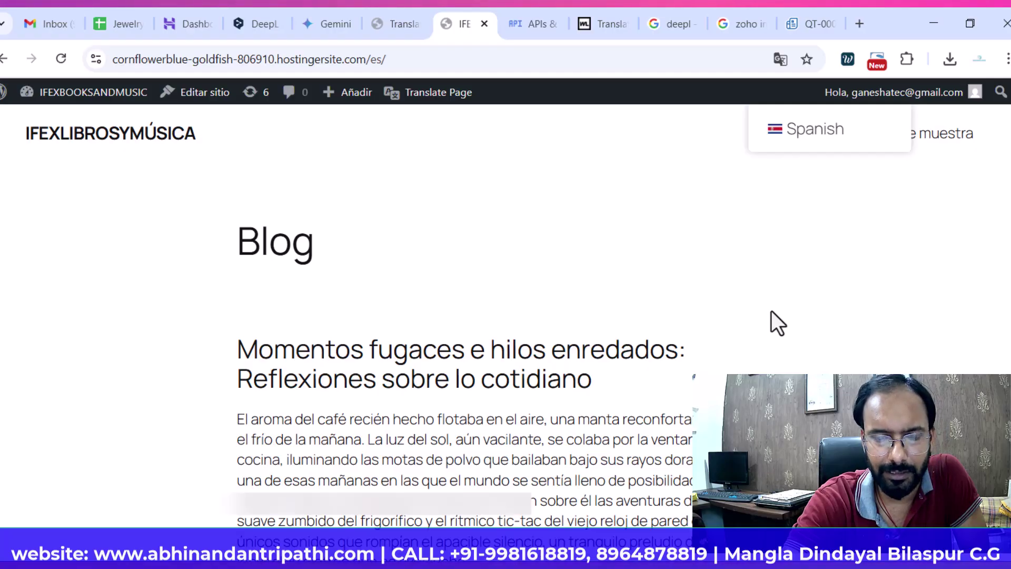
# View the blog in German and in Russian, dismissing the browser's translation offer for each language
pyautogui.moveTo(851, 138)
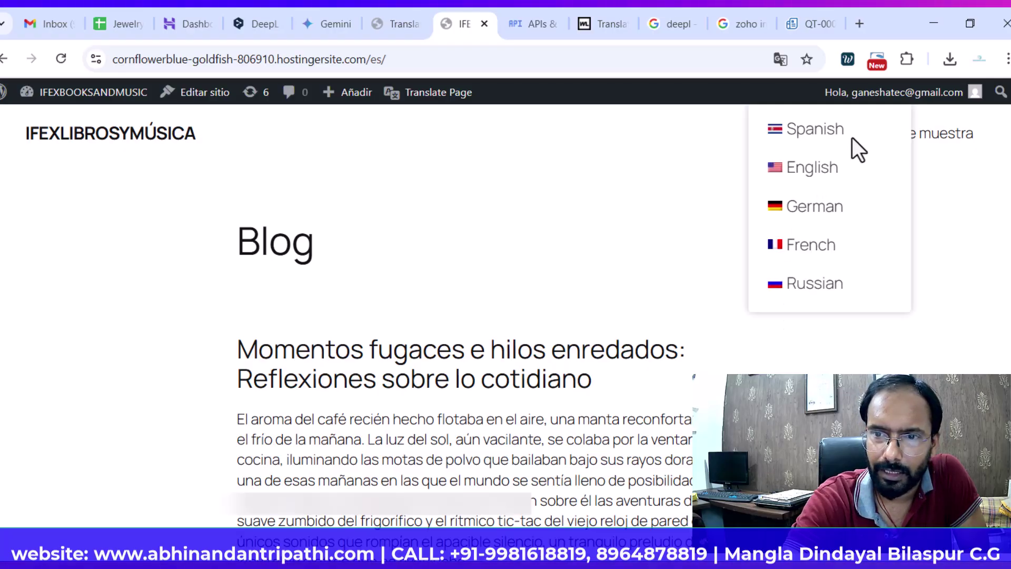
pyautogui.click(823, 227)
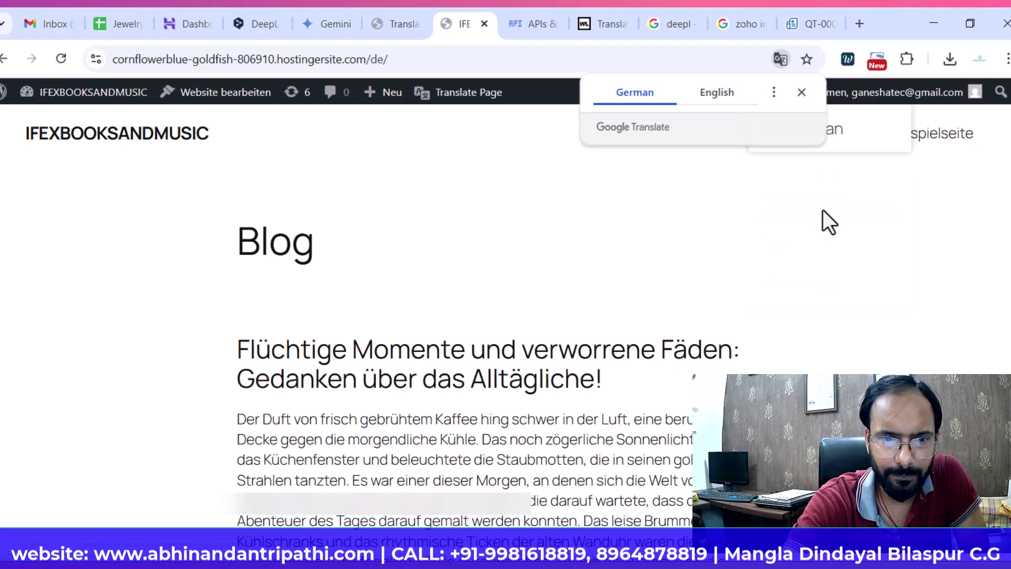
pyautogui.click(801, 92)
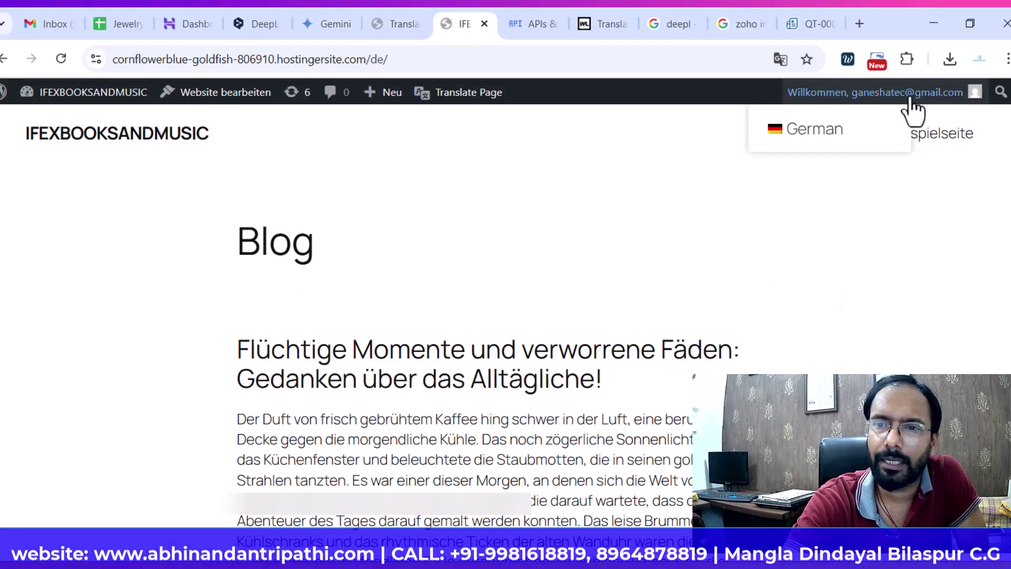
pyautogui.click(830, 292)
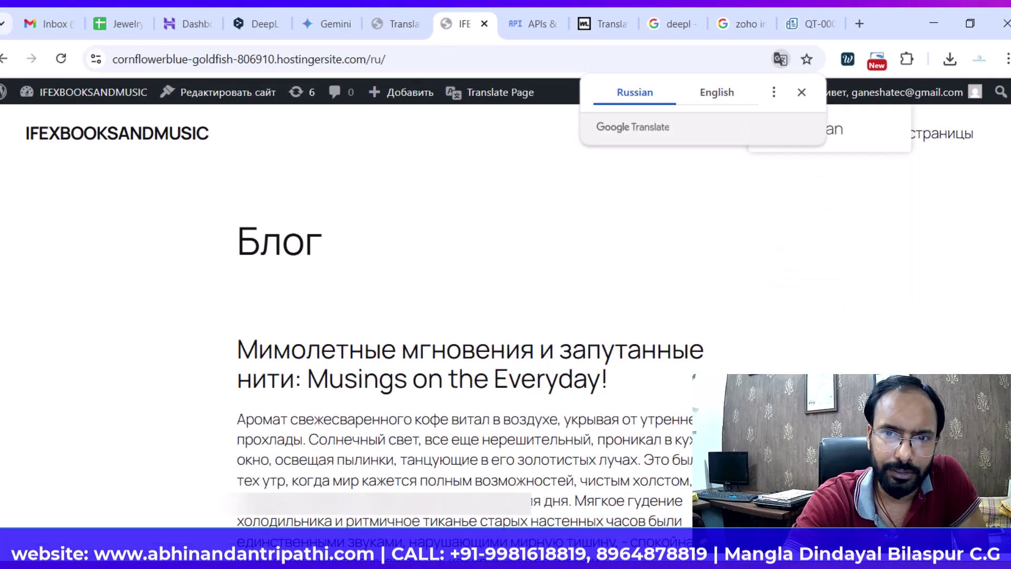
pyautogui.click(801, 92)
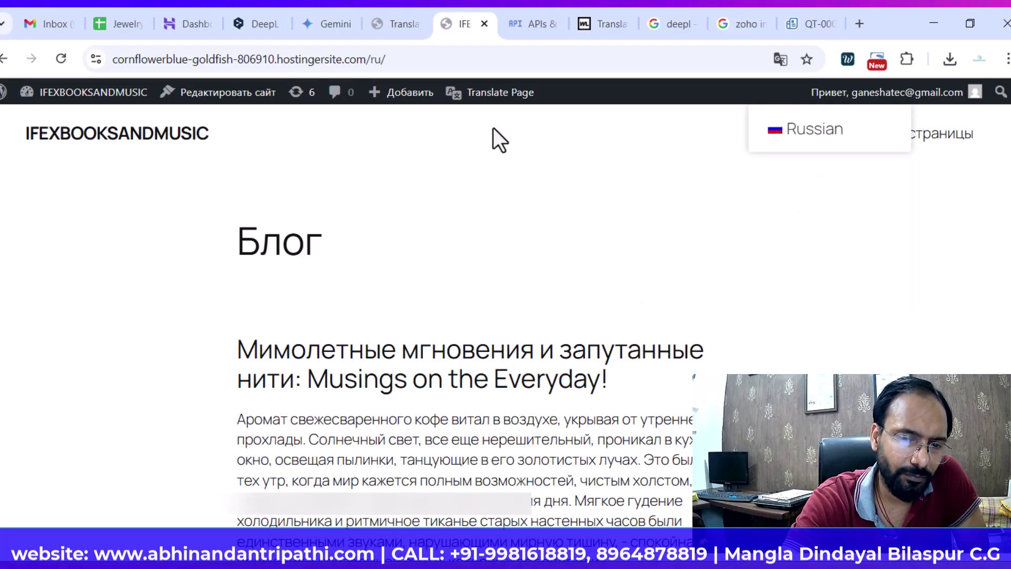
# Compare the Spanish and Russian versions of the blog again, and return the site to English
pyautogui.moveTo(831, 130)
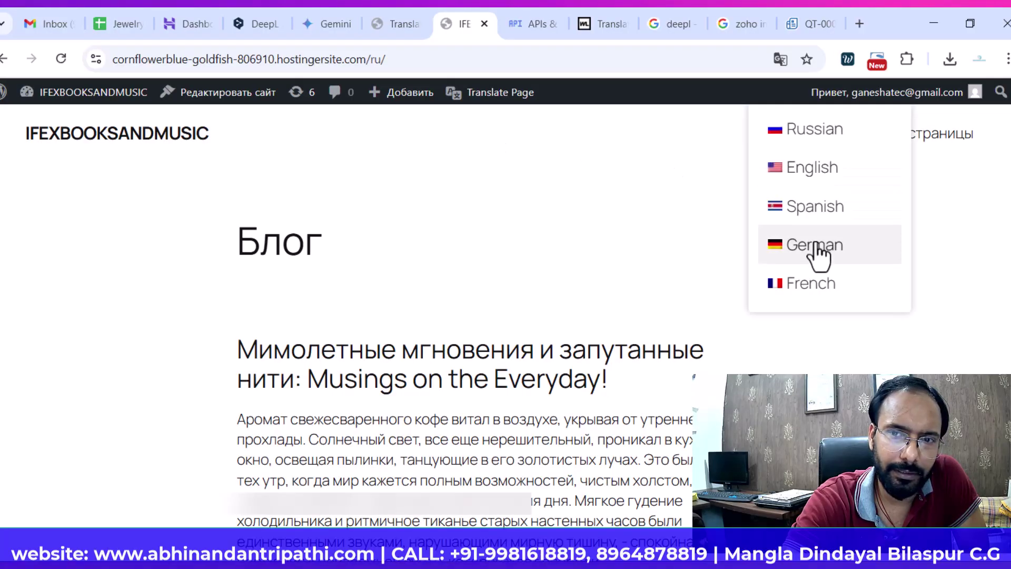
pyautogui.click(822, 217)
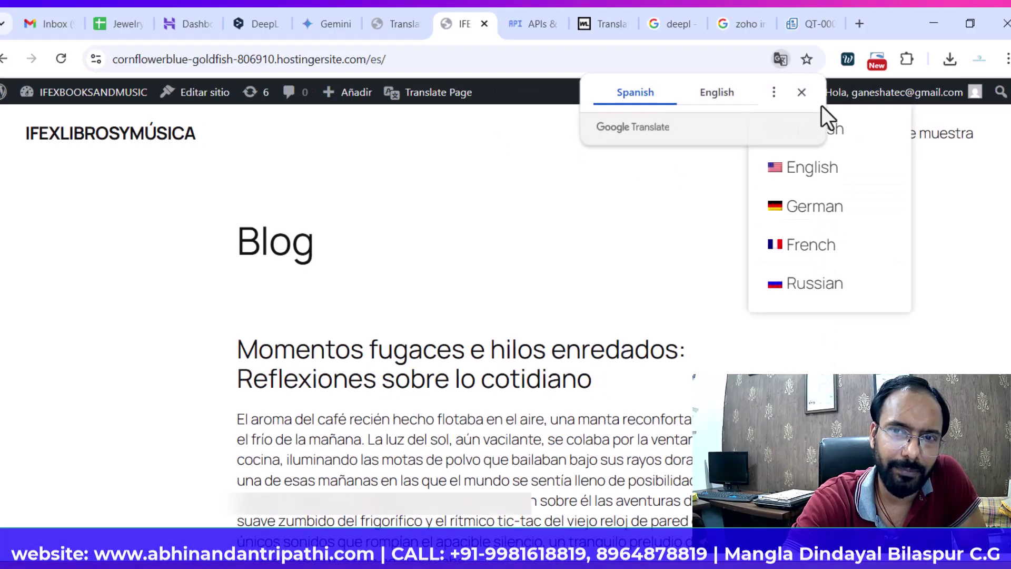
pyautogui.click(801, 93)
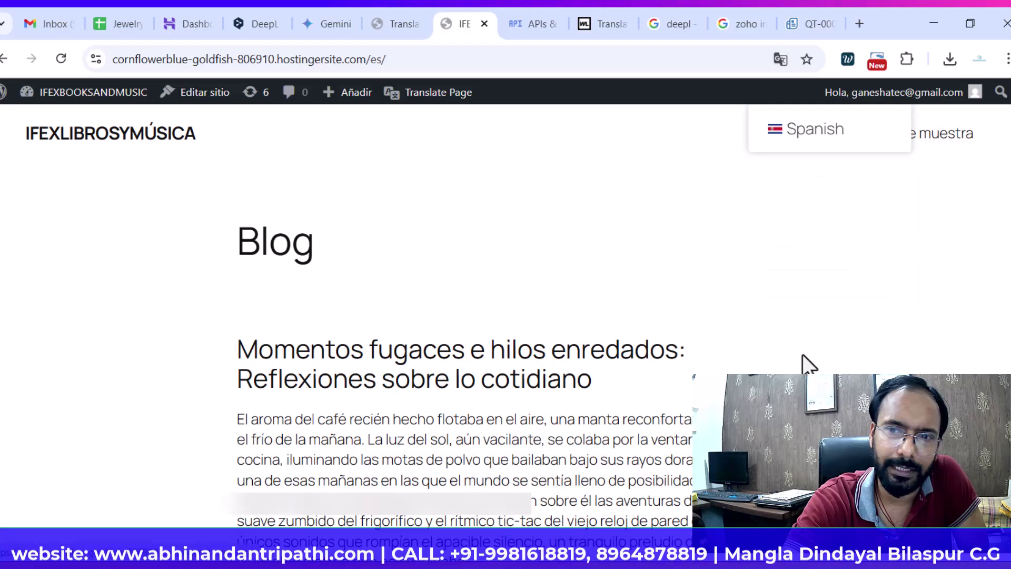
pyautogui.moveTo(810, 129)
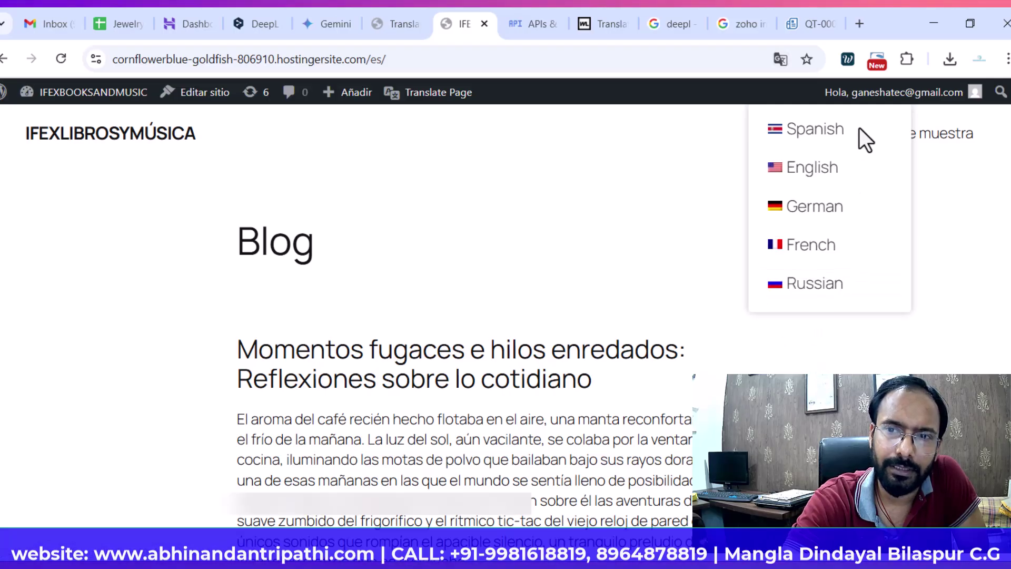
pyautogui.click(812, 292)
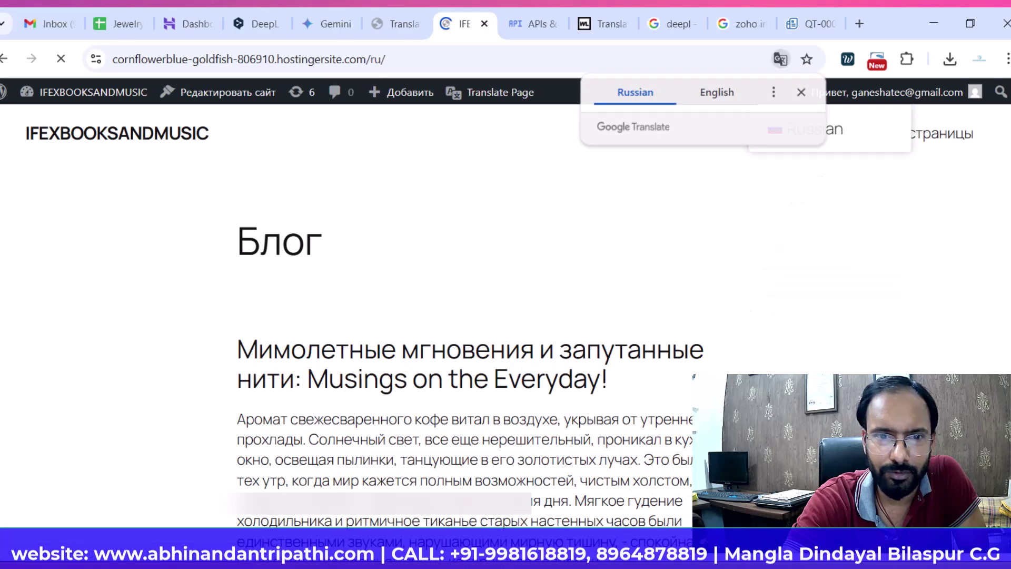
pyautogui.click(800, 93)
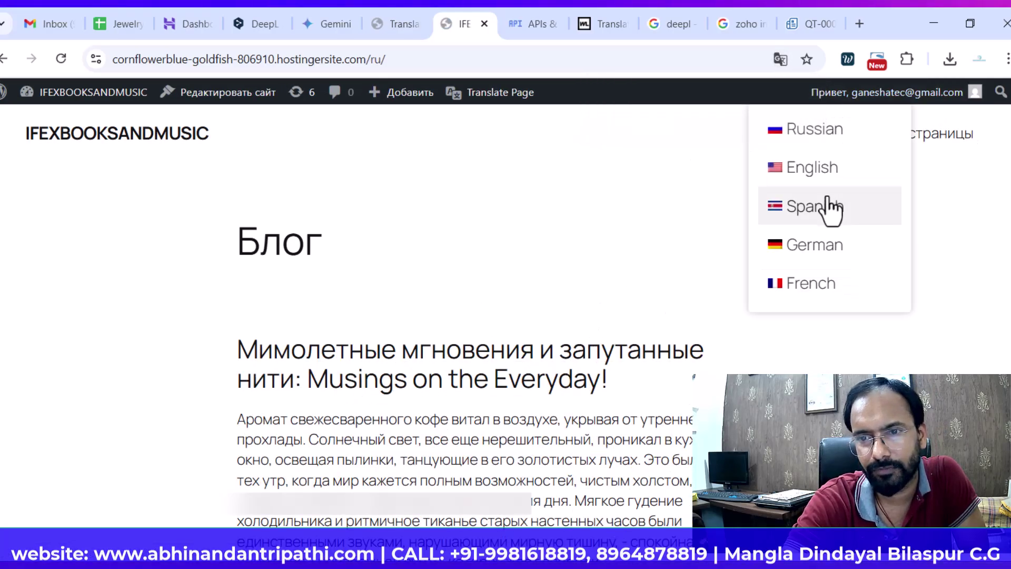
pyautogui.click(762, 174)
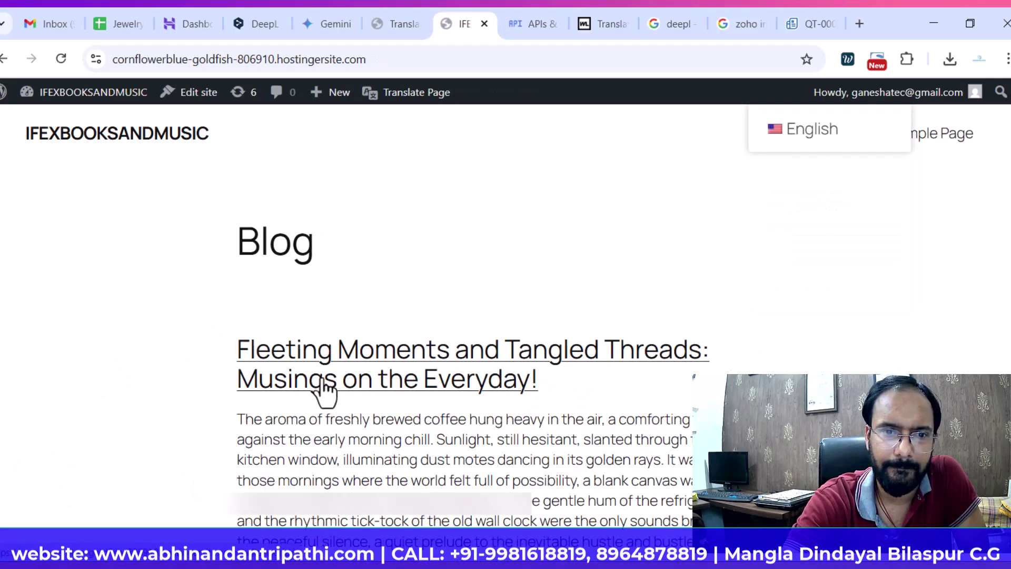
# Return to the WordPress admin and view the list of all the site's pages
pyautogui.click(400, 24)
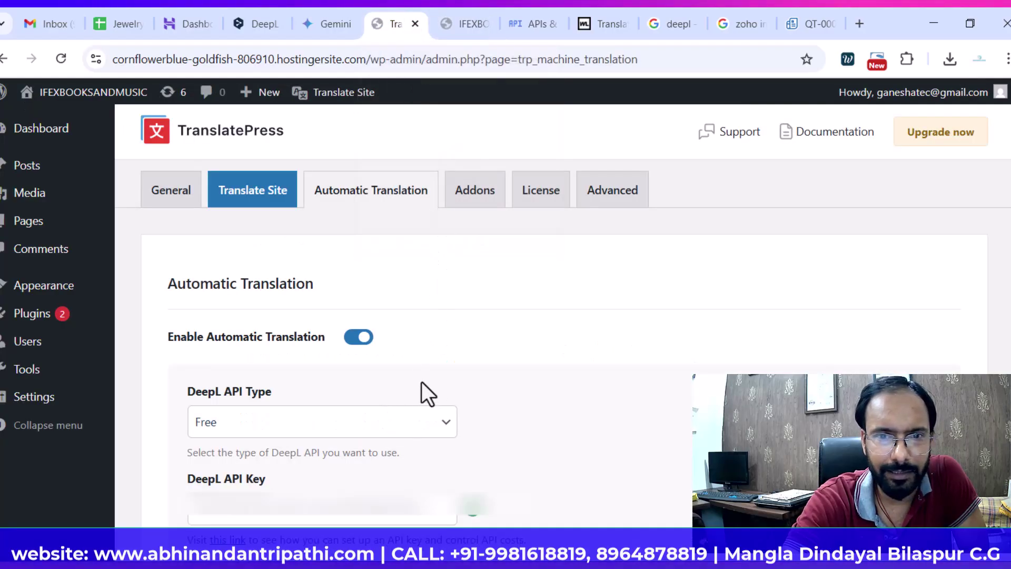
pyautogui.moveTo(22, 224)
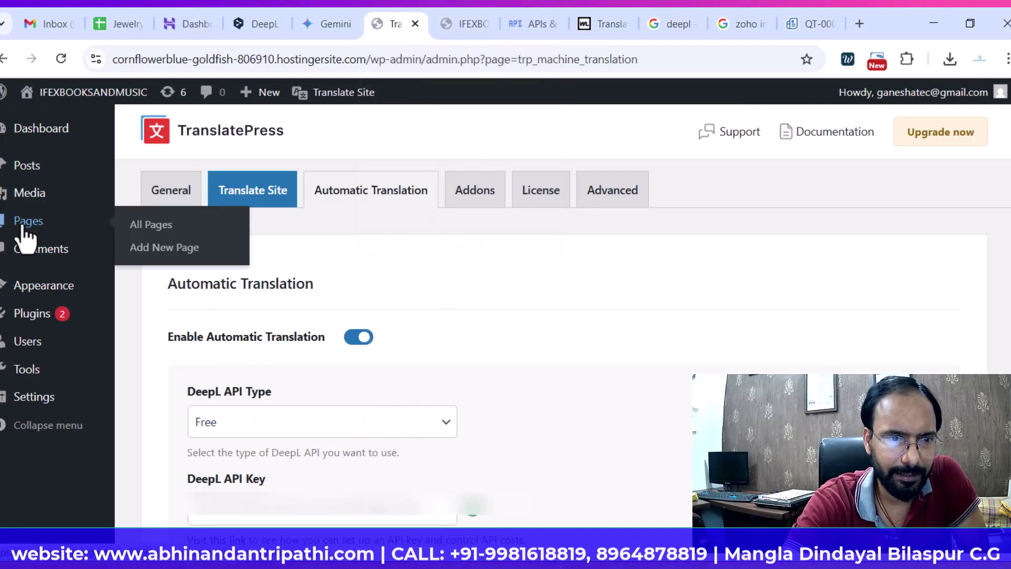
pyautogui.click(129, 225)
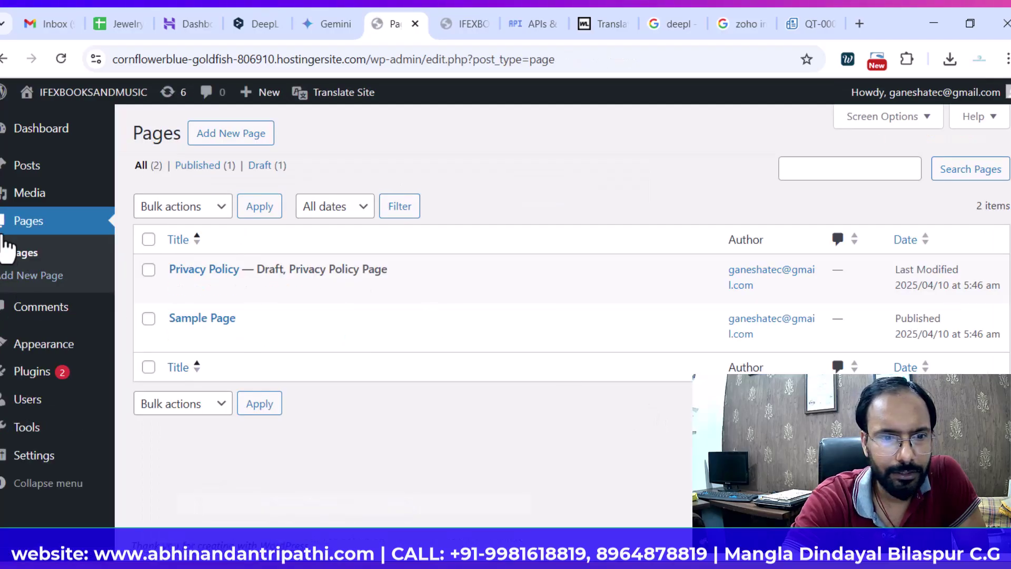
# Open the TranslatePress general settings with the website languages
pyautogui.moveTo(64, 430)
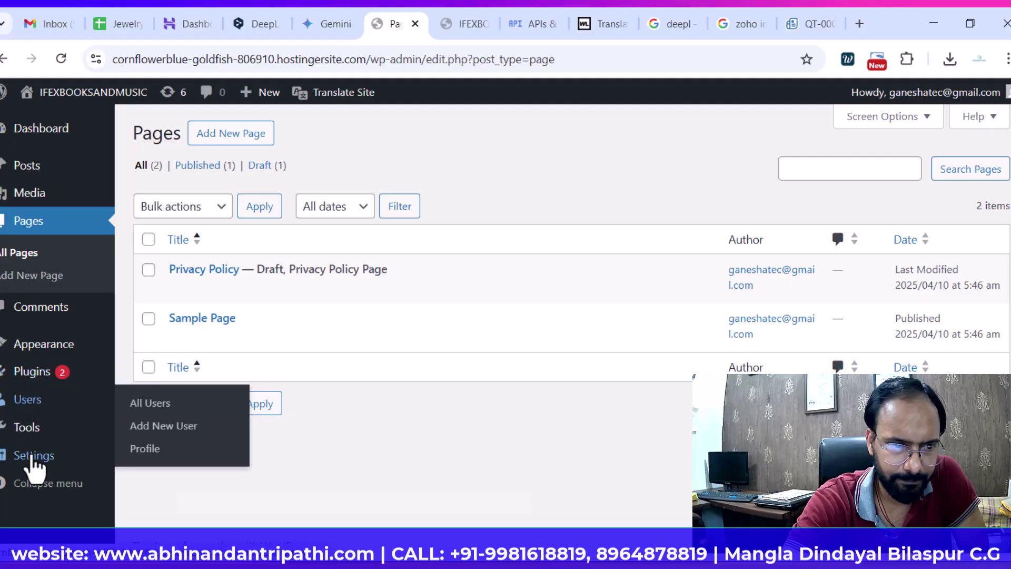
pyautogui.moveTo(33, 461)
pyautogui.click(147, 481)
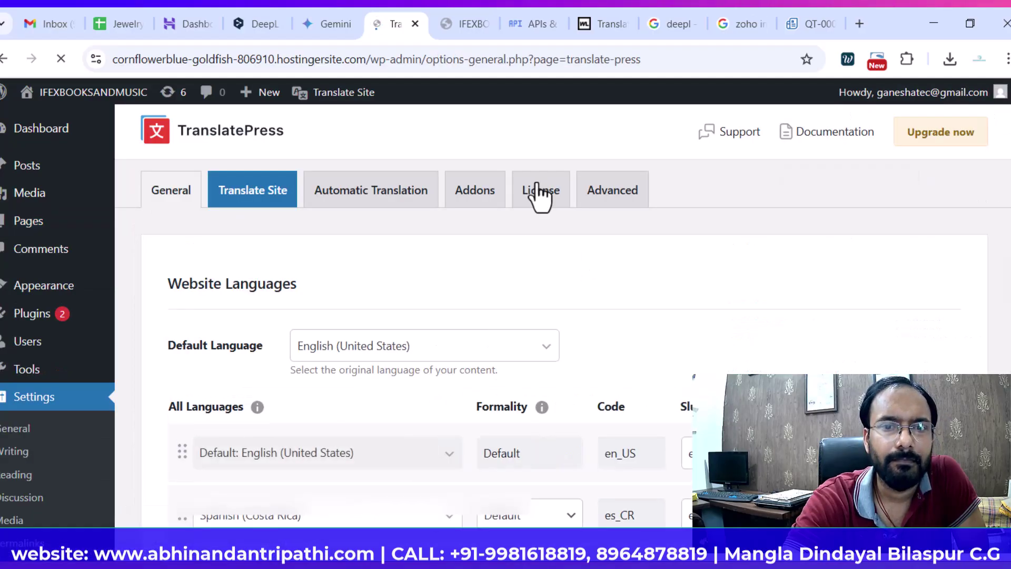